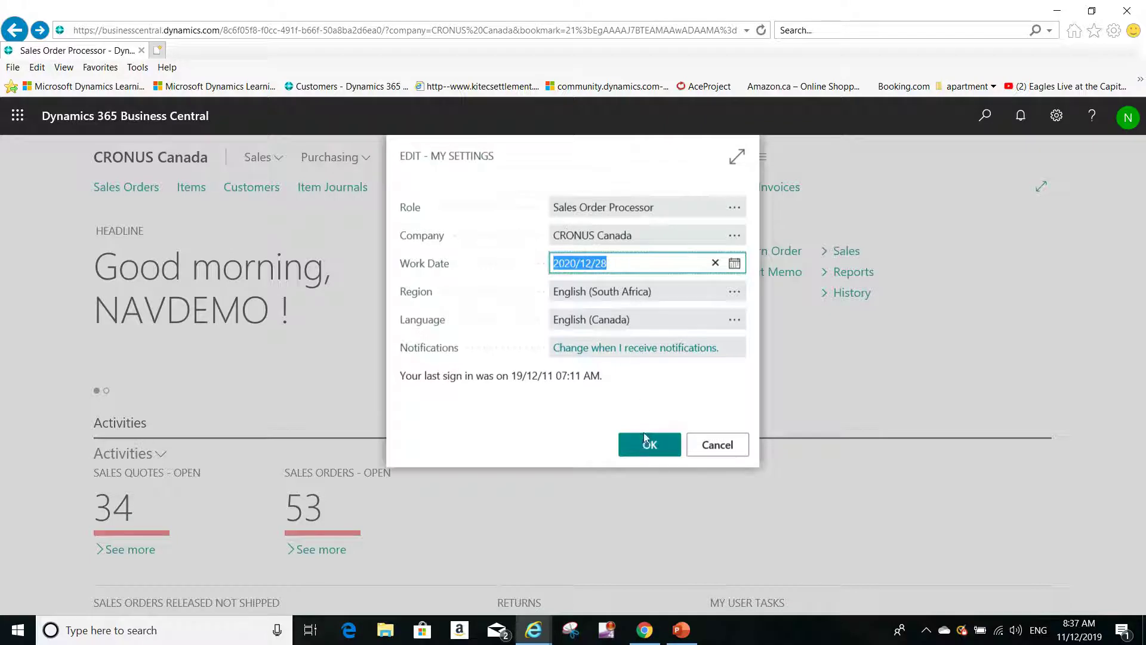
Close the settings without changes and create a new sales quote for the customer Coho Winery
left_click(716, 445)
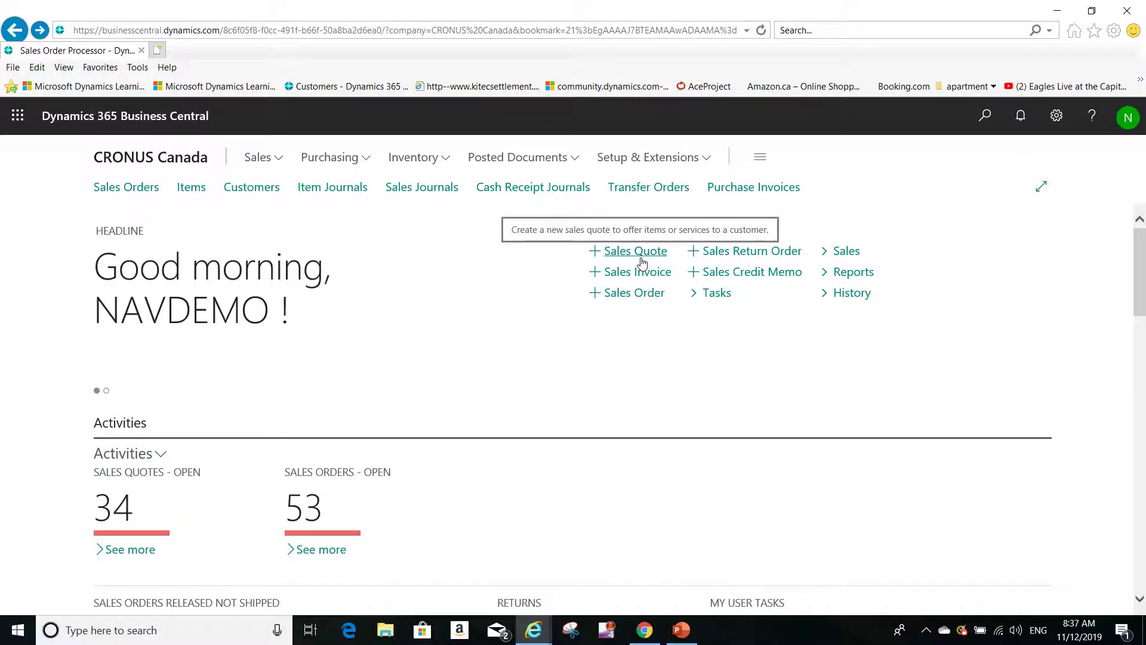
left_click(597, 258)
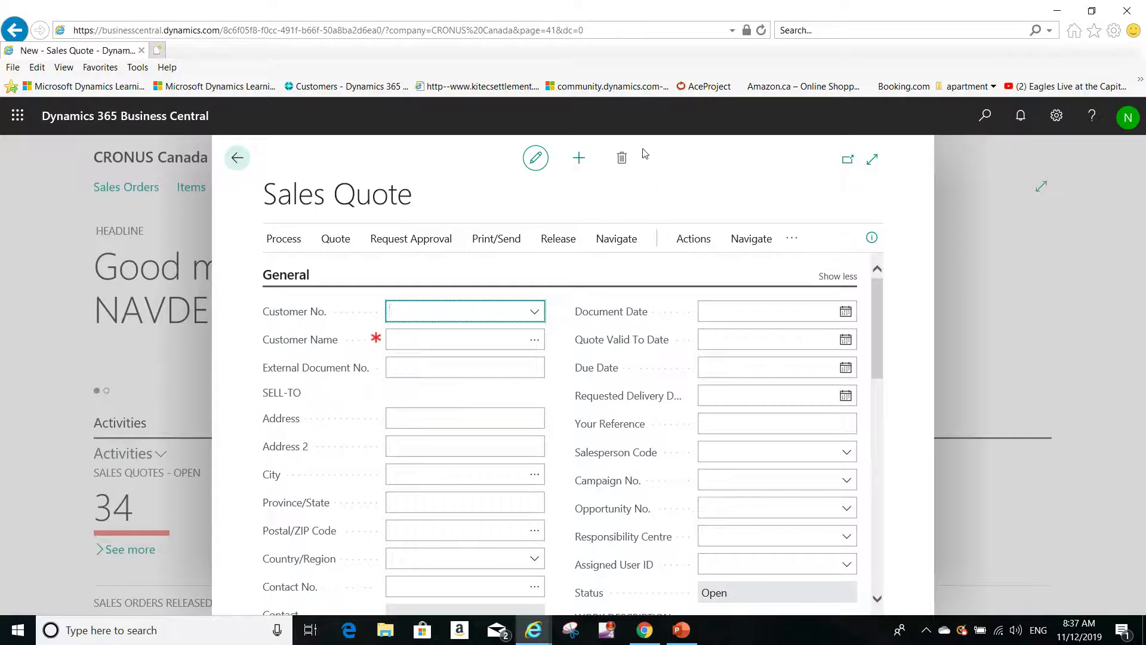
key("ctrl+a")
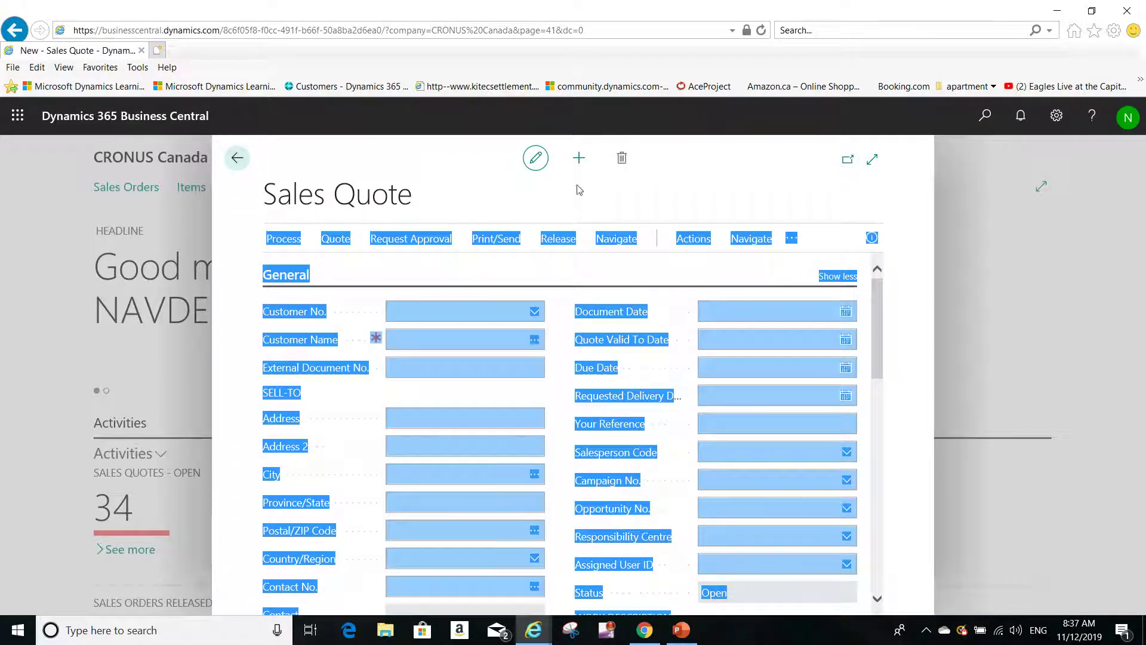
left_click(437, 305)
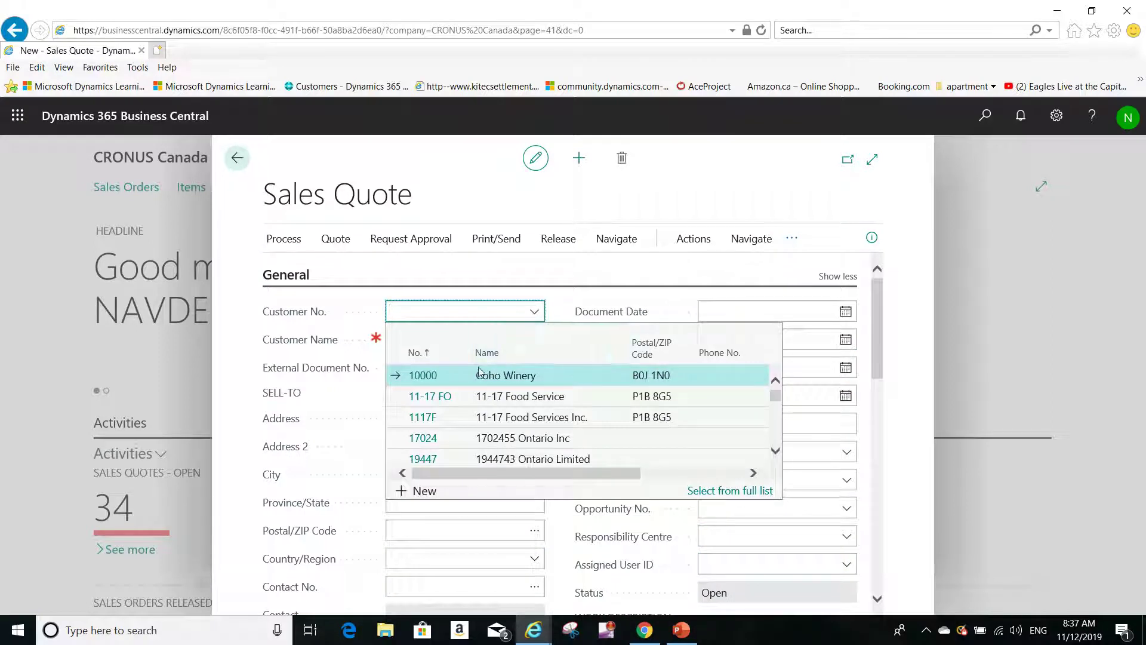
left_click(434, 377)
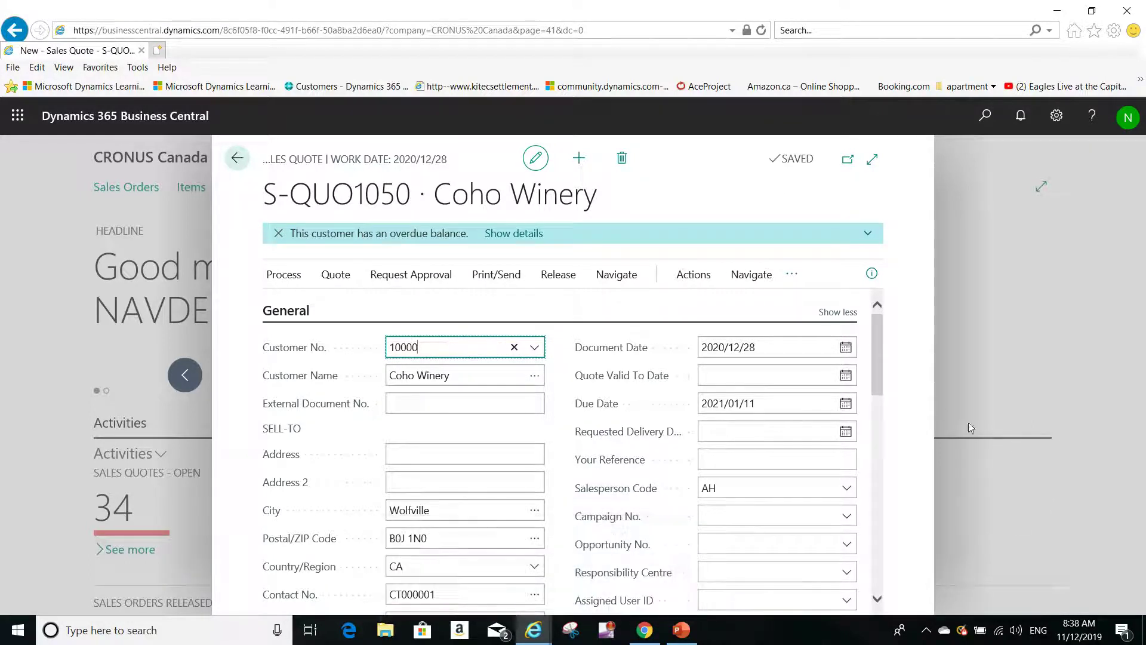
Review the new quote's customer, address, date and salesperson fields and its invoice details
left_click_drag(874, 382, 855, 559)
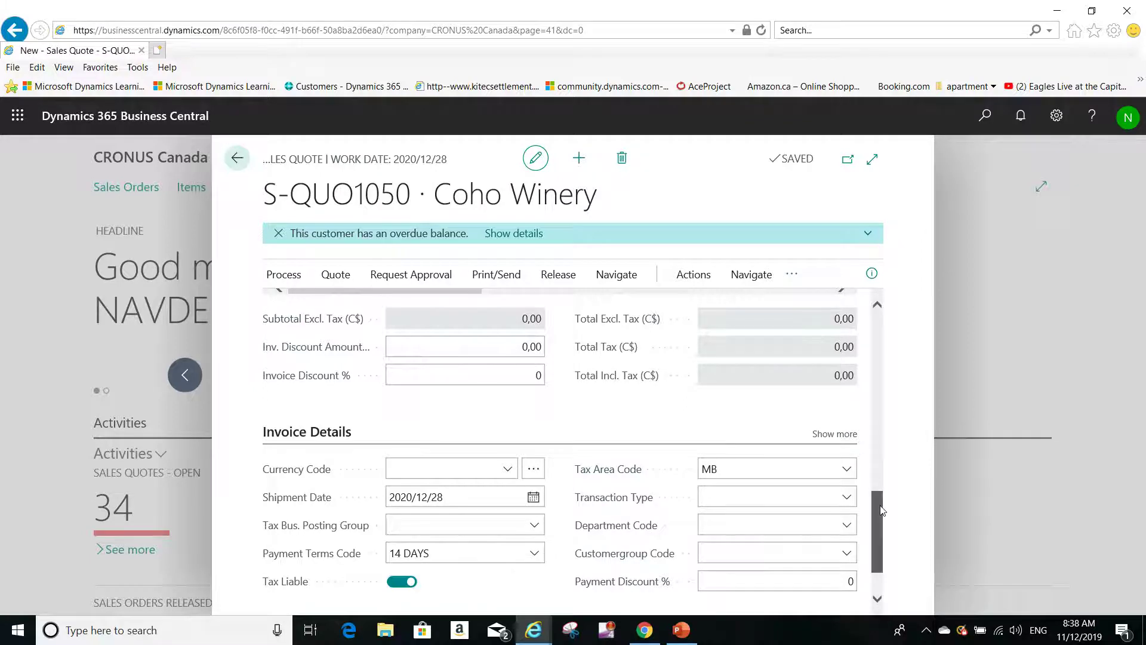
left_click_drag(879, 505, 881, 307)
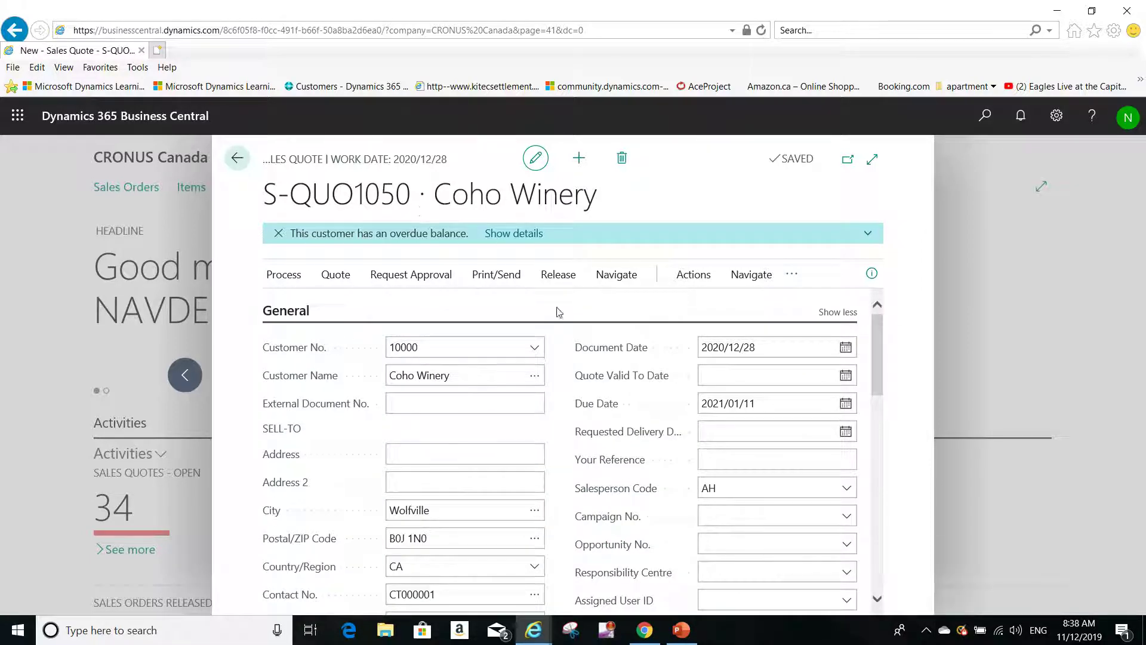
left_click(461, 538)
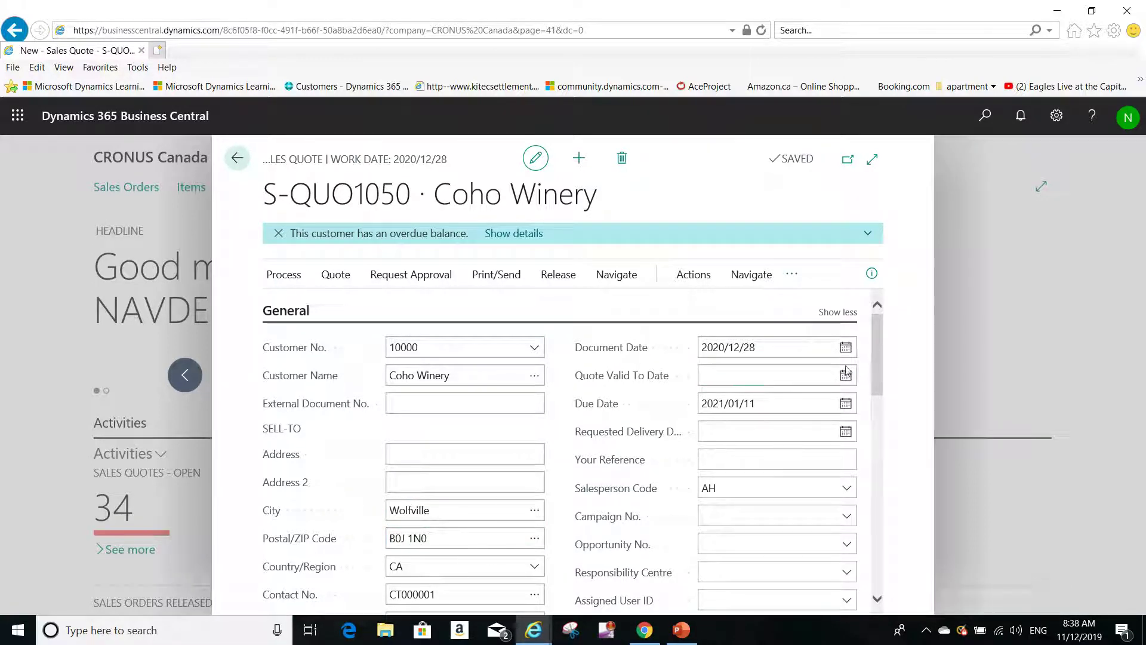
left_click(776, 351)
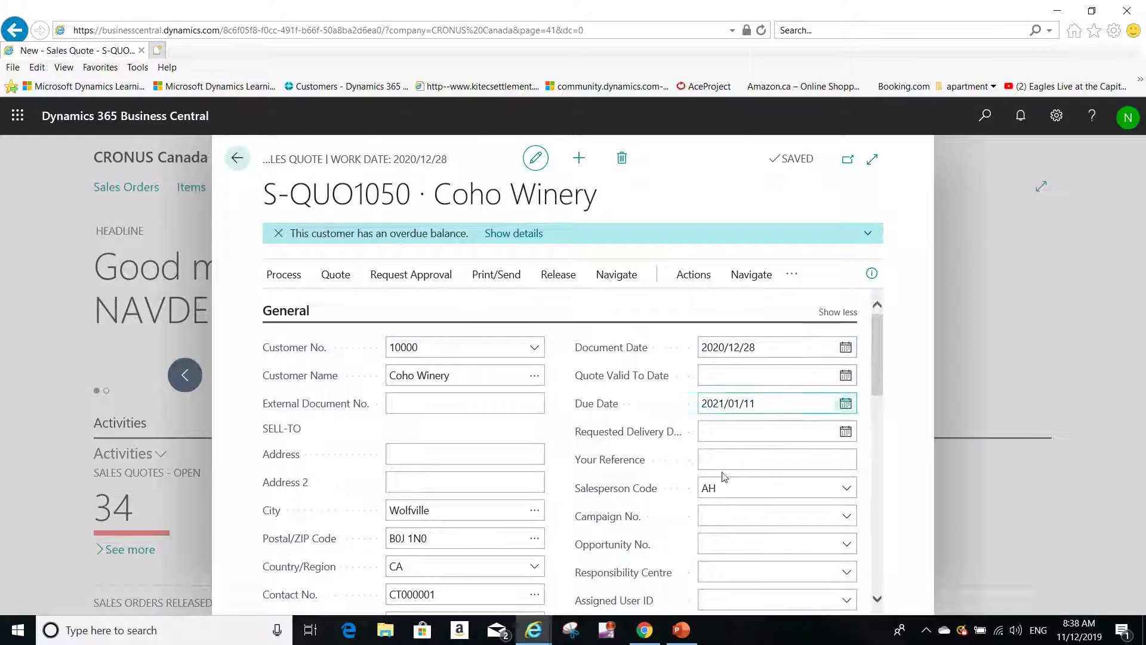
left_click(421, 355)
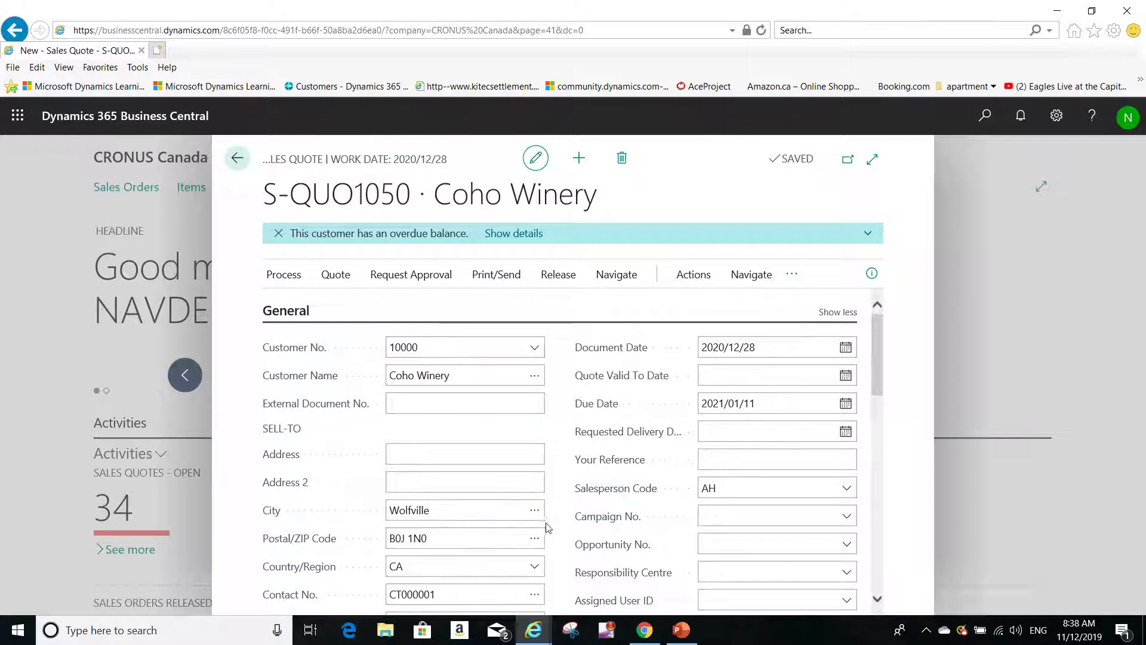
left_click(720, 497)
Set the quote's Quote Valid To Date to 2020/04/02
left_click(721, 377)
left_click(721, 377)
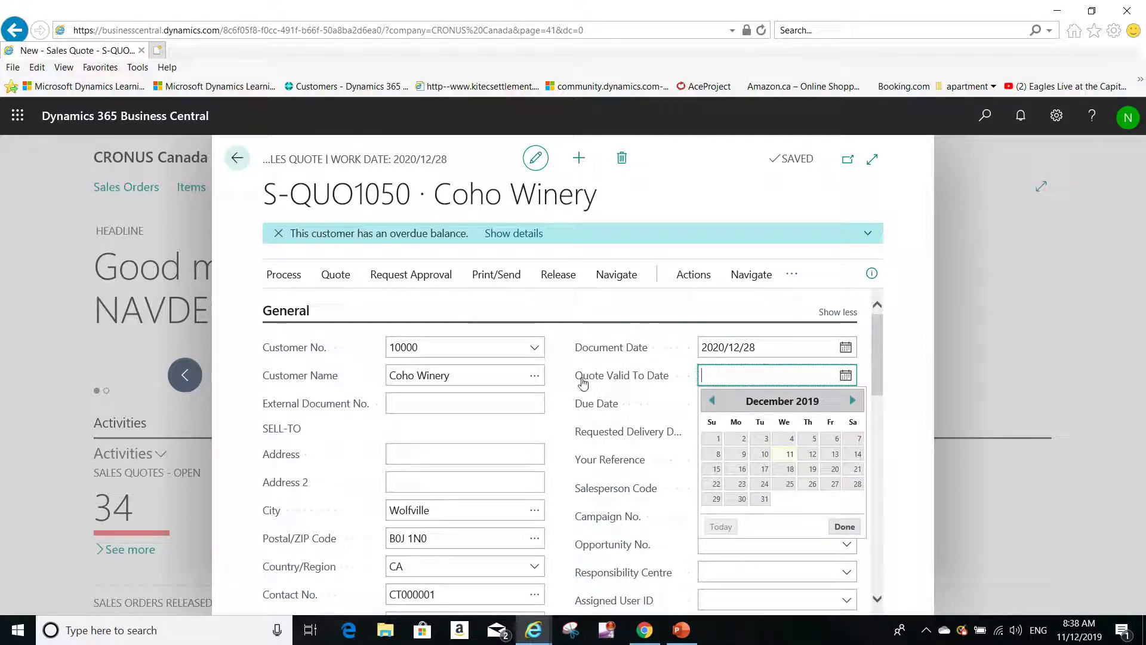
mouse_move(621, 377)
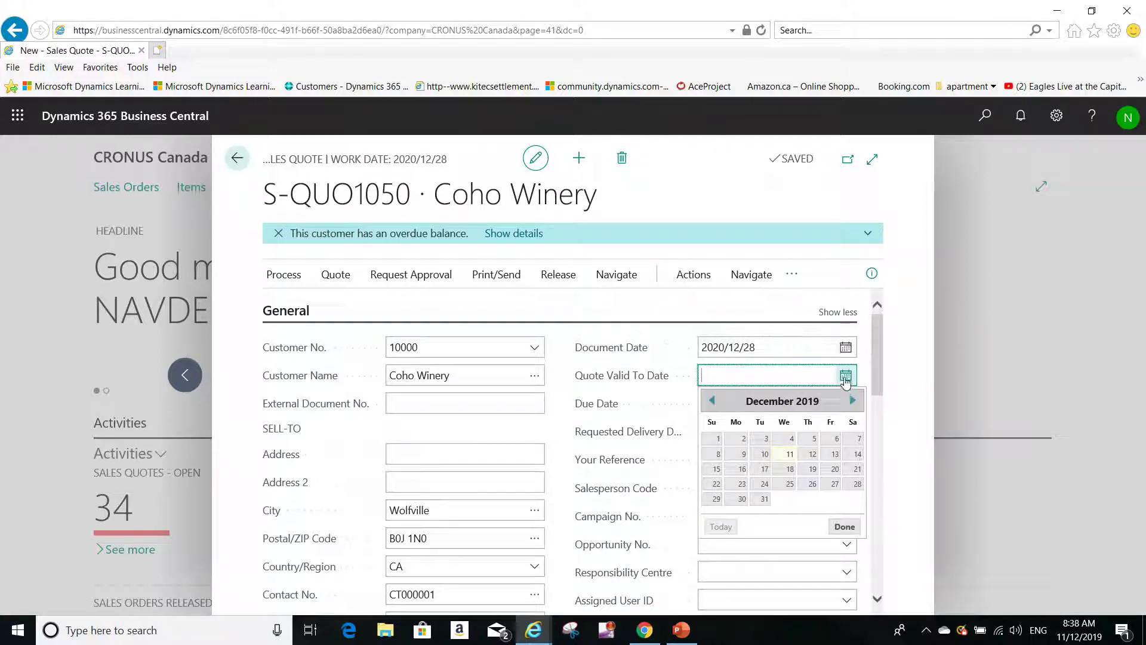
left_click(846, 376)
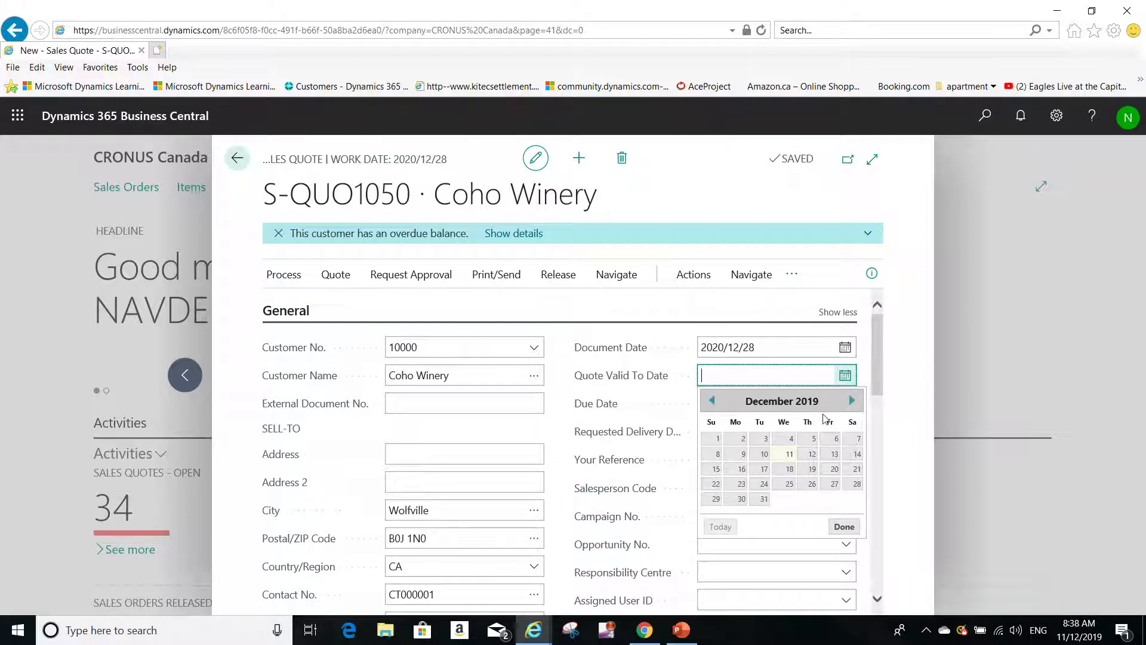
left_click(853, 401)
left_click(852, 401)
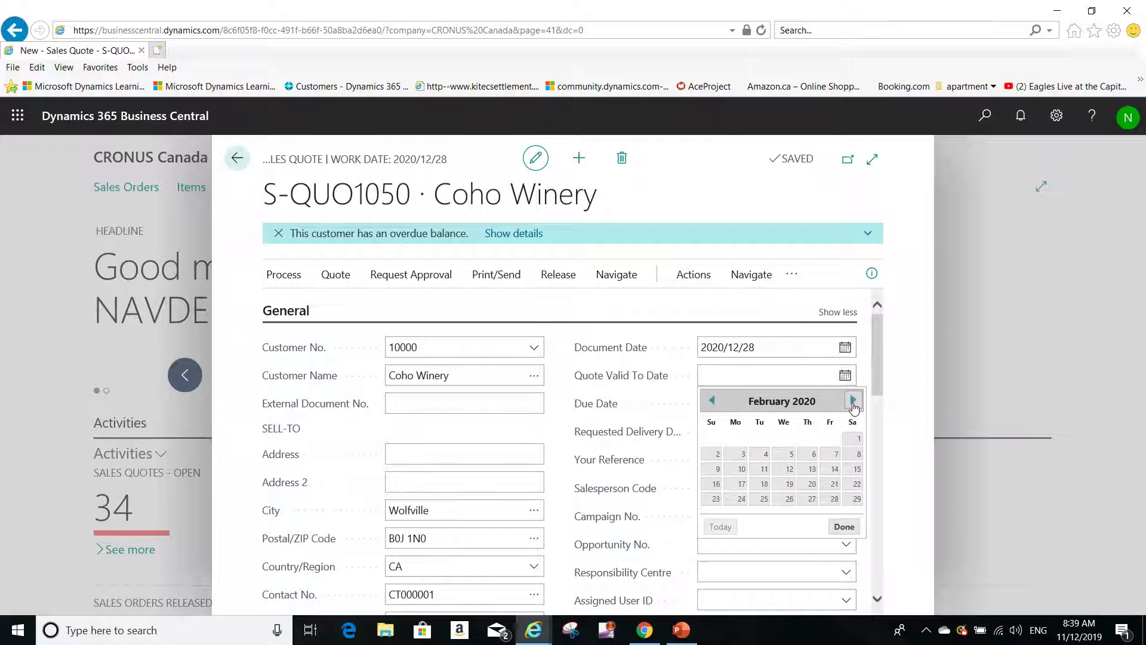
left_click(852, 401)
left_click(853, 401)
left_click(813, 442)
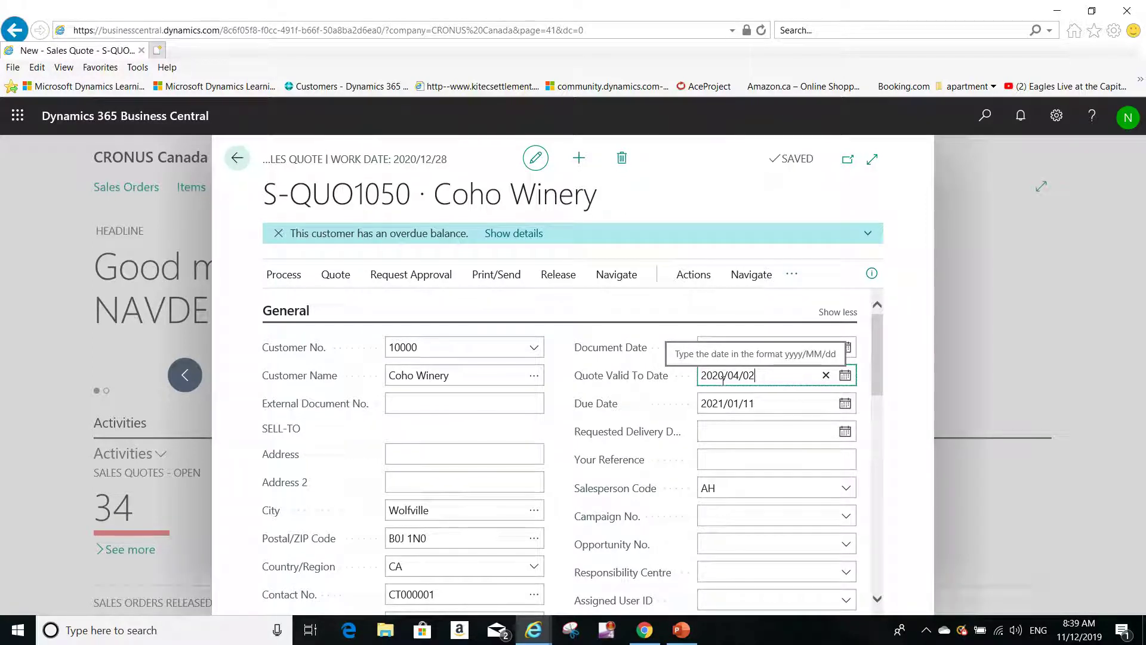
Set the quote's Requested Delivery Date to 2020/02/07
left_click(739, 432)
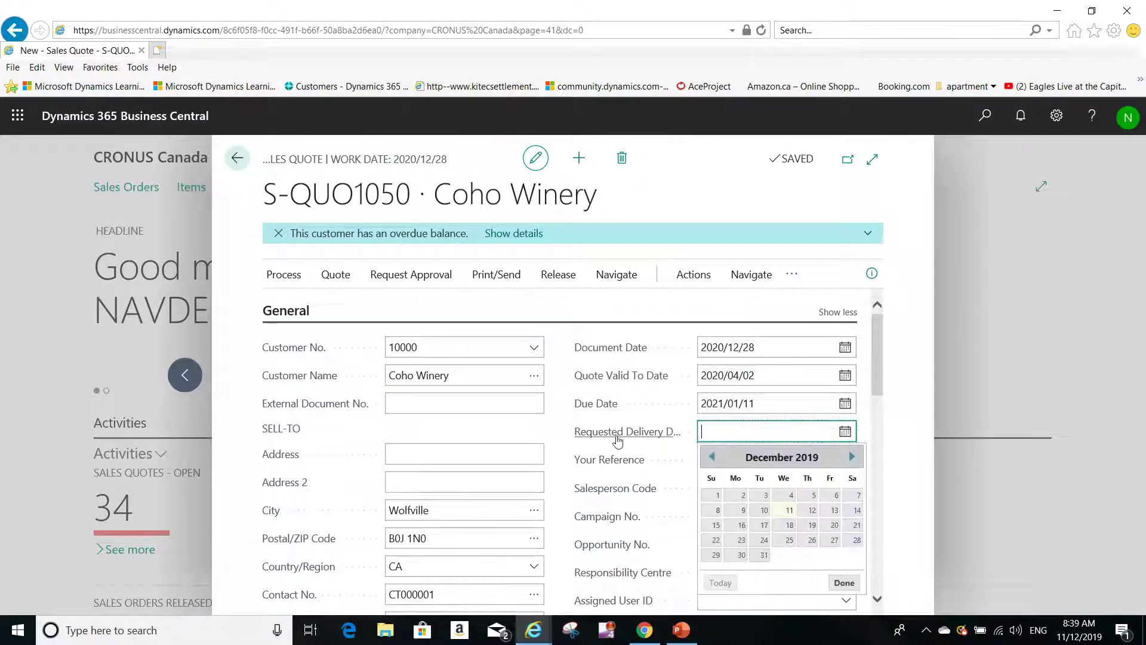
mouse_move(643, 440)
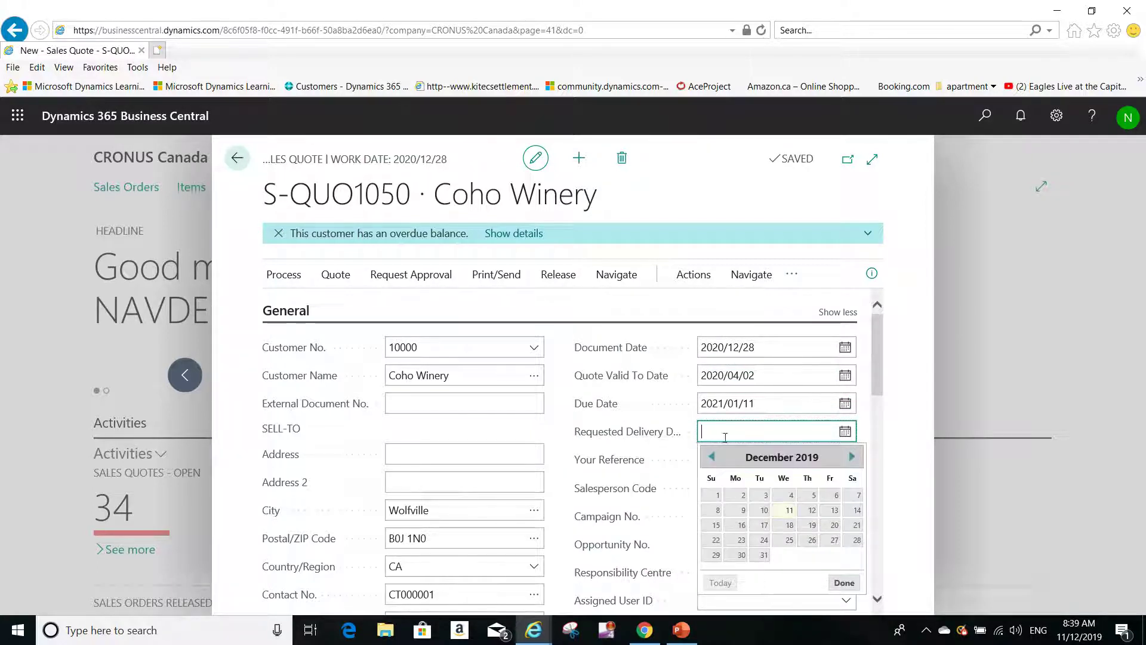
left_click(849, 435)
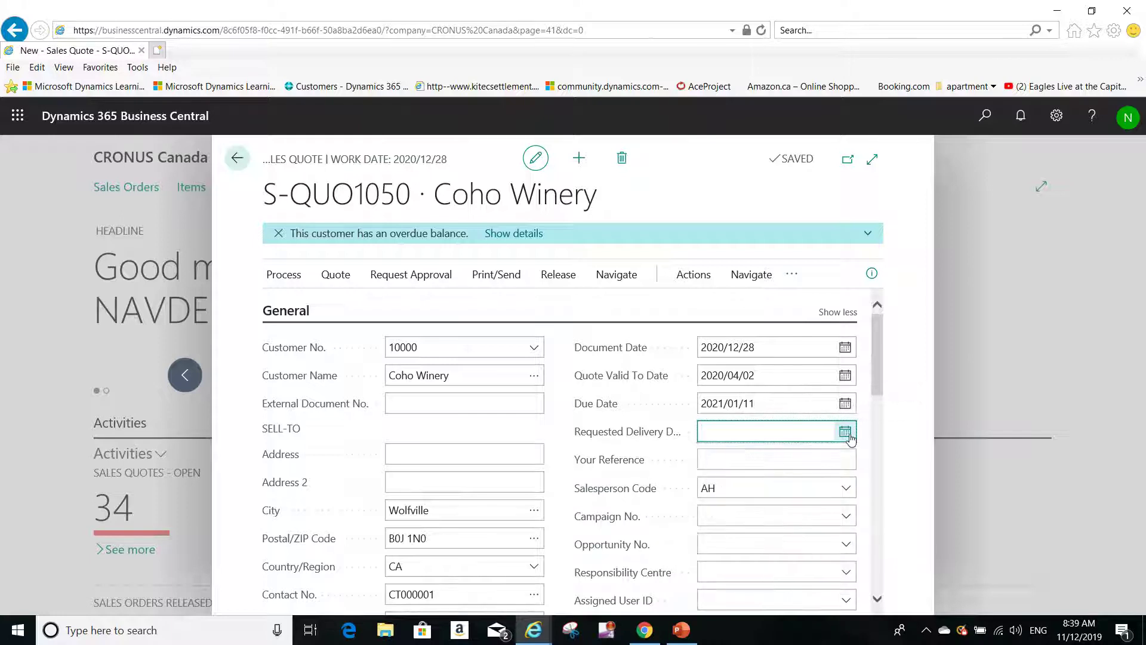
left_click(850, 436)
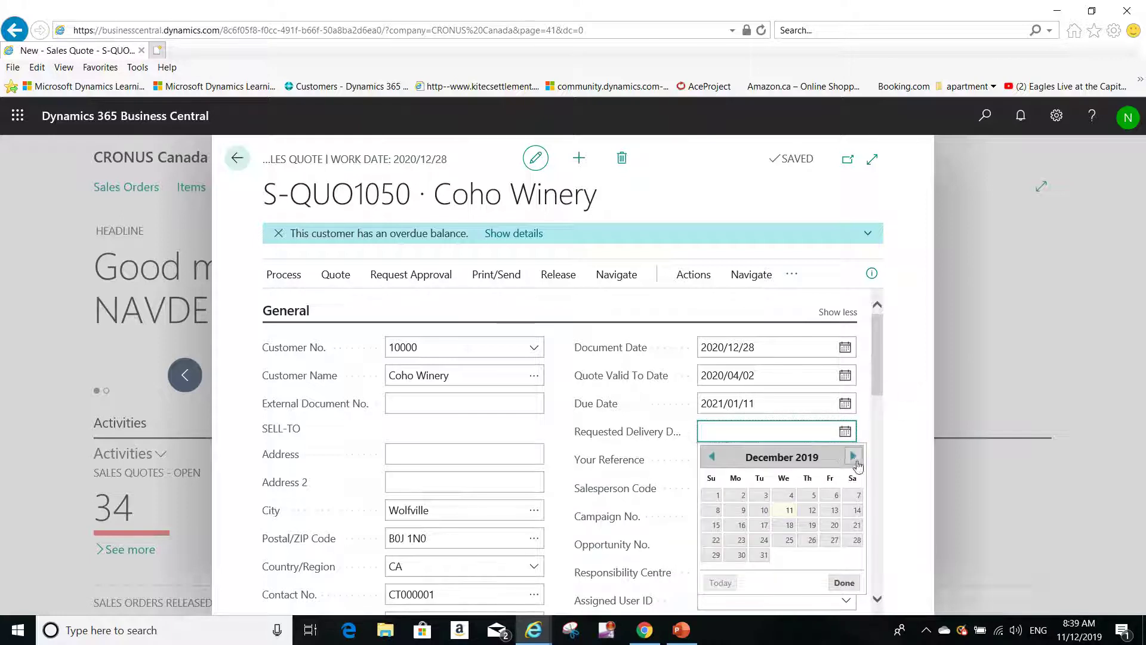
left_click(854, 458)
left_click(853, 457)
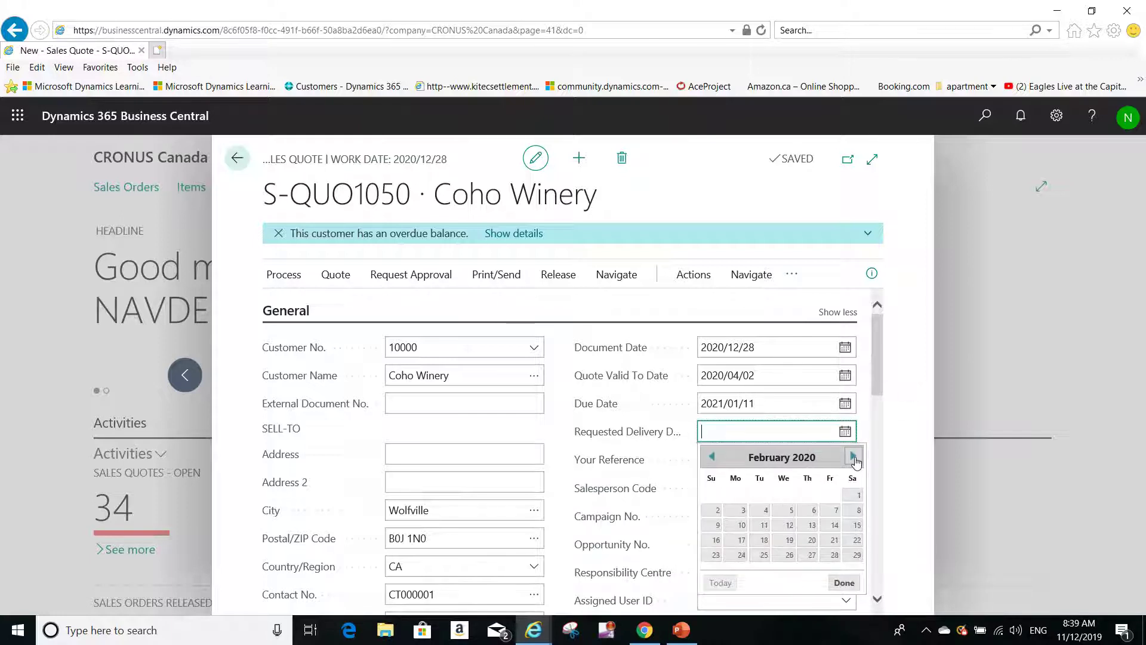
left_click(835, 511)
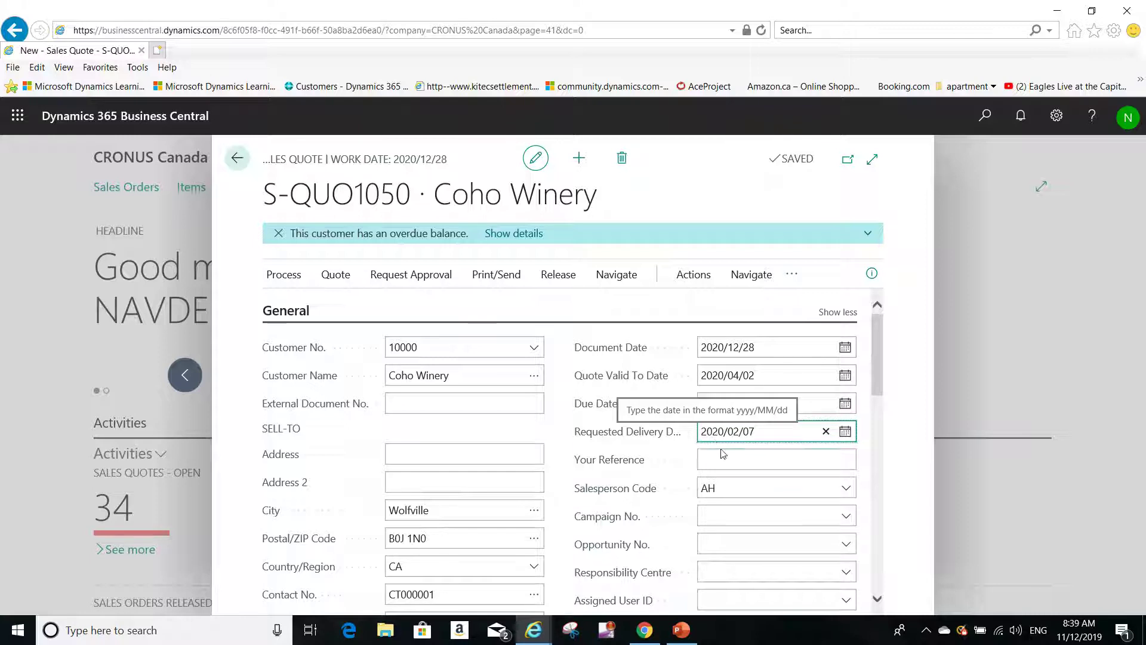
Enter test09 as Your Reference and view the available campaigns and opportunities without choosing any
left_click(737, 461)
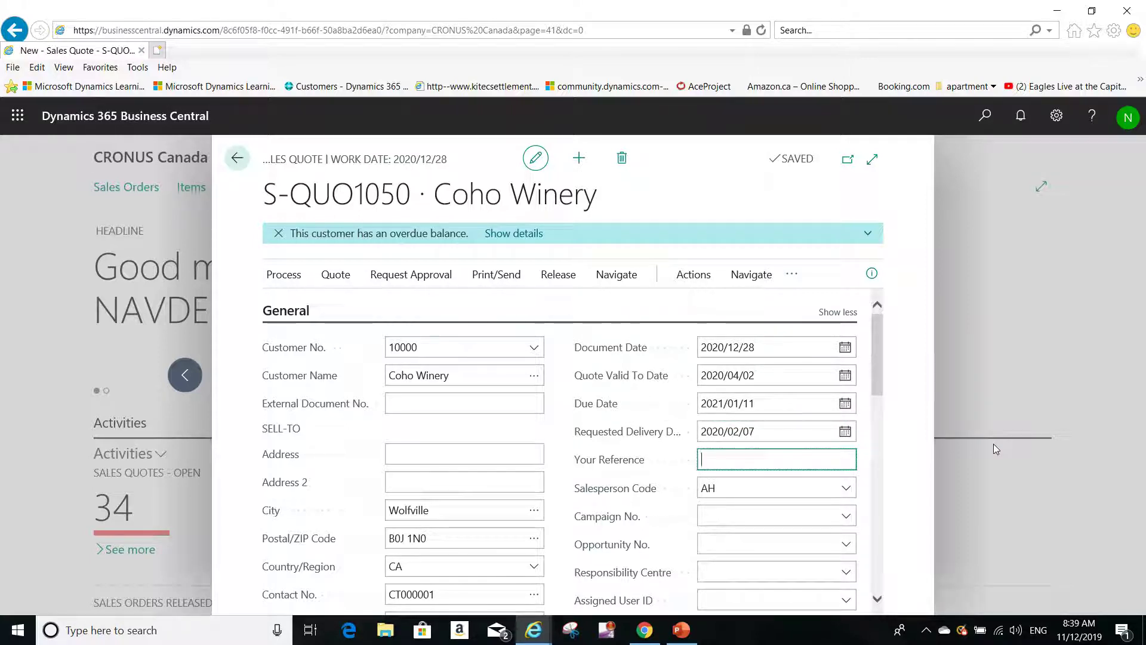
type("test09")
left_click(774, 517)
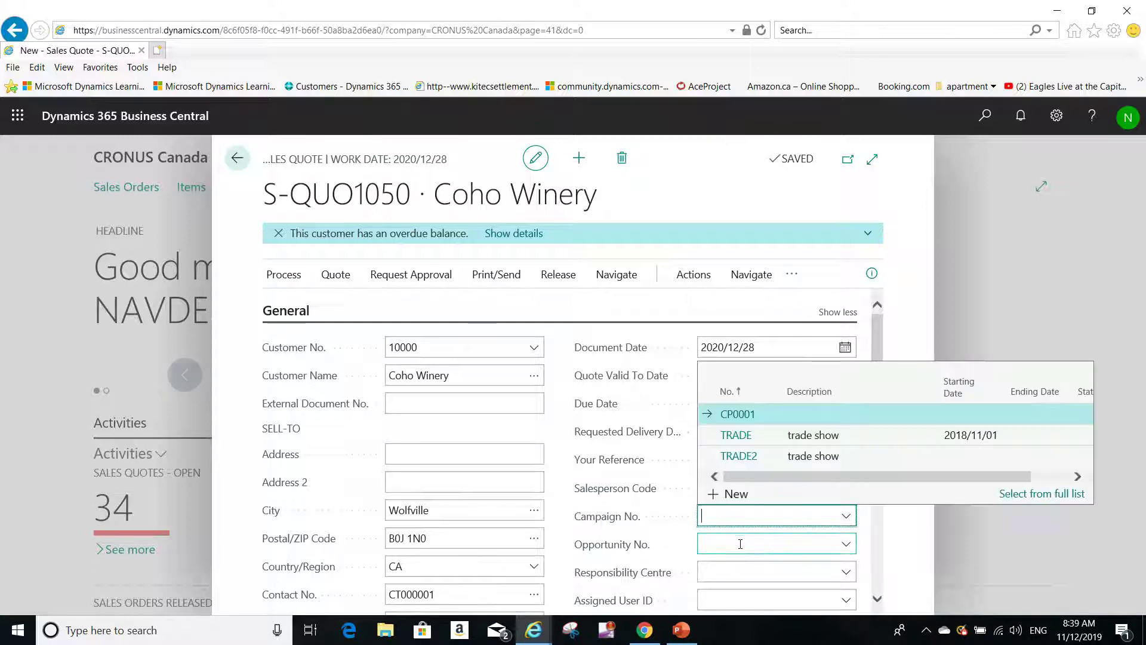
key("Tab")
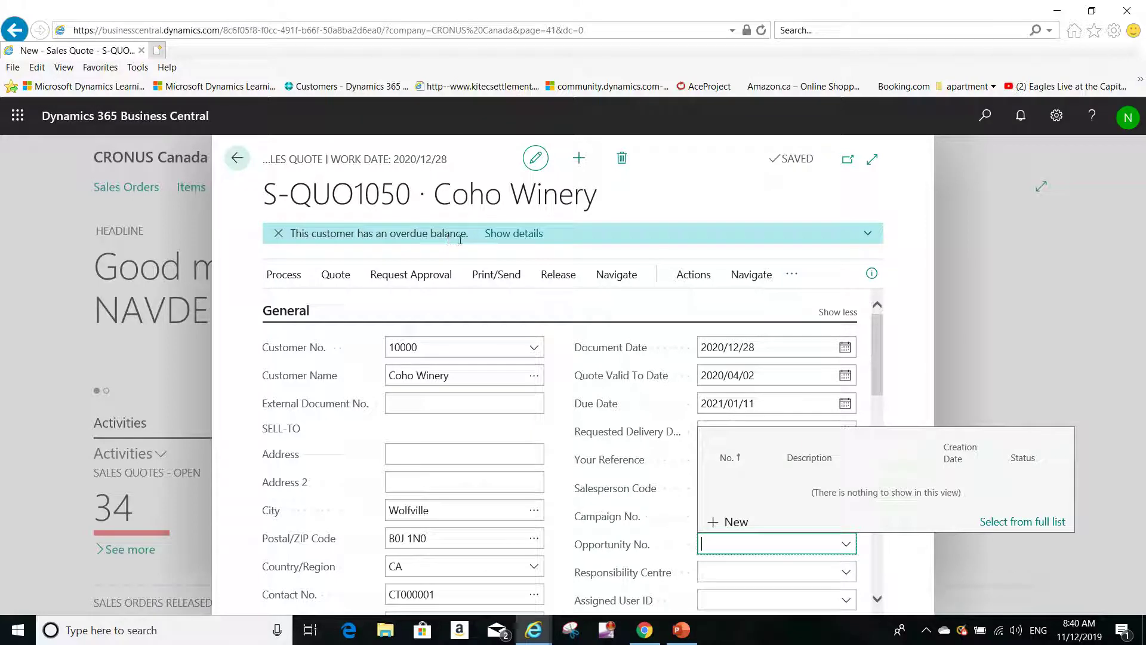
Examine the details of the customer's overdue balance and close the credit limit notification
left_click(521, 239)
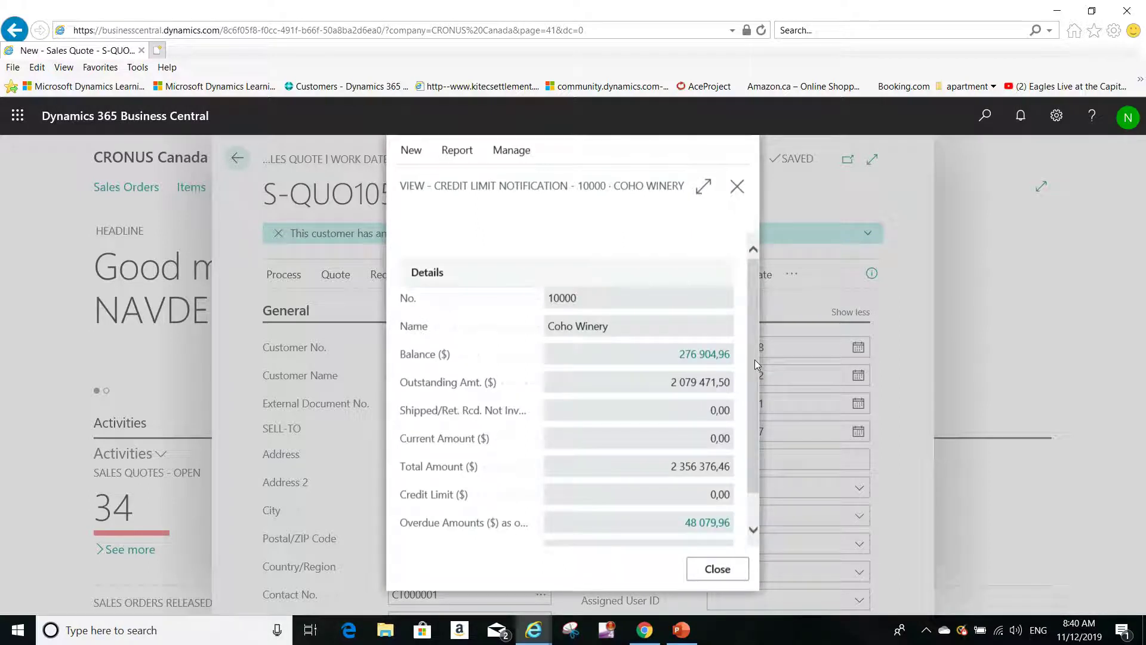
scroll(758, 364, "down", 1)
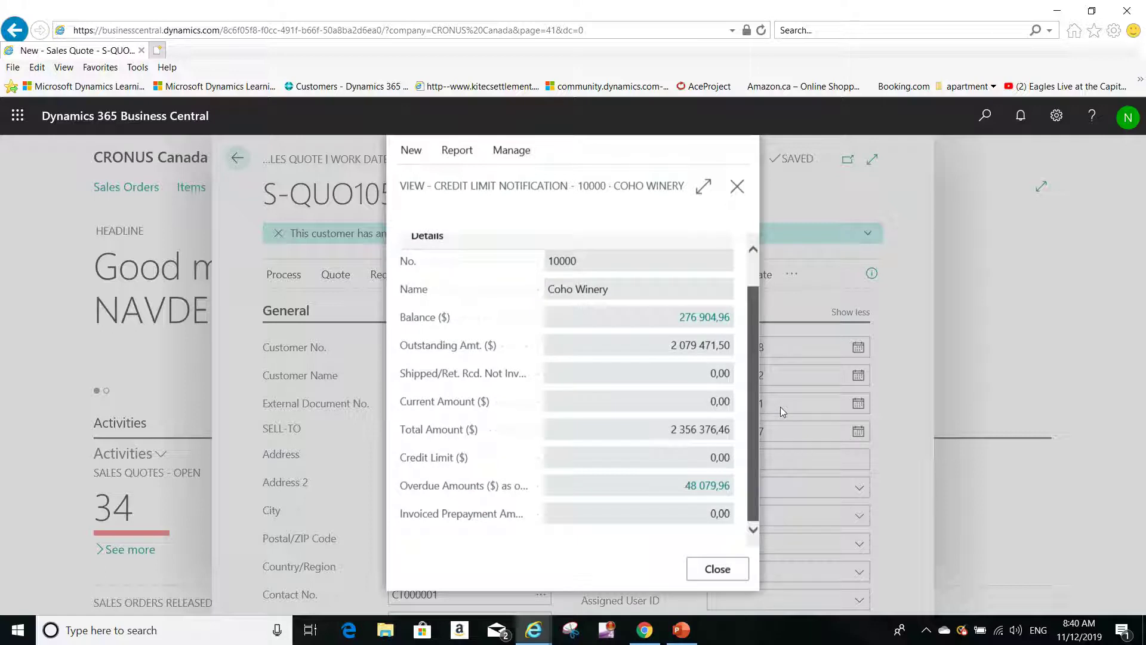
scroll(783, 383, "up", 1)
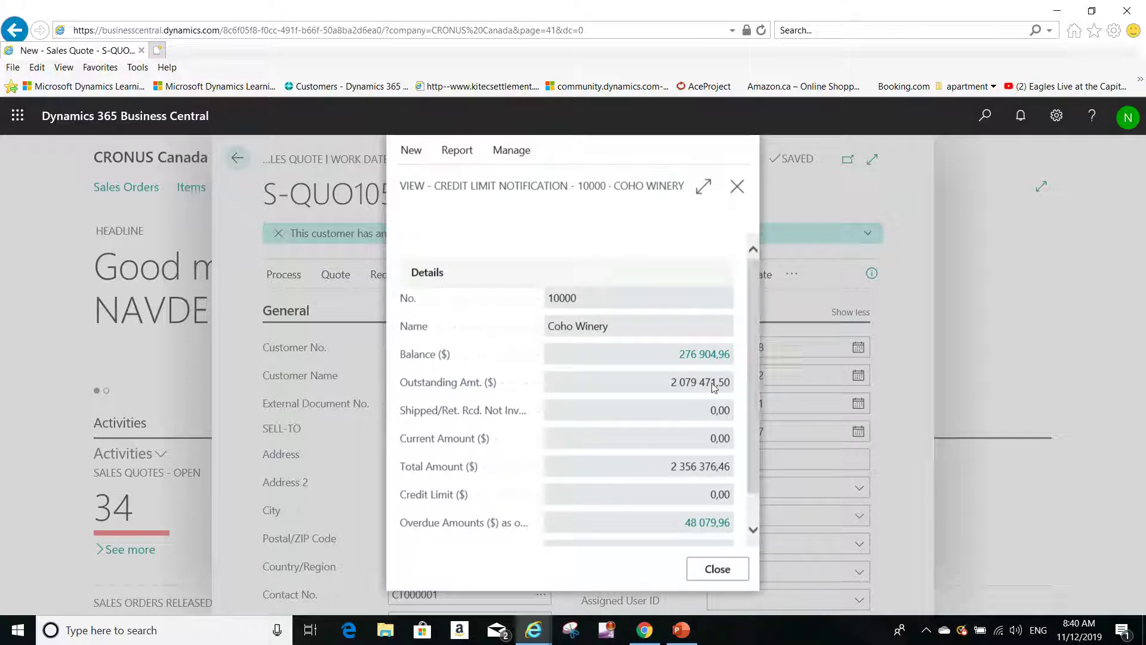
left_click(737, 187)
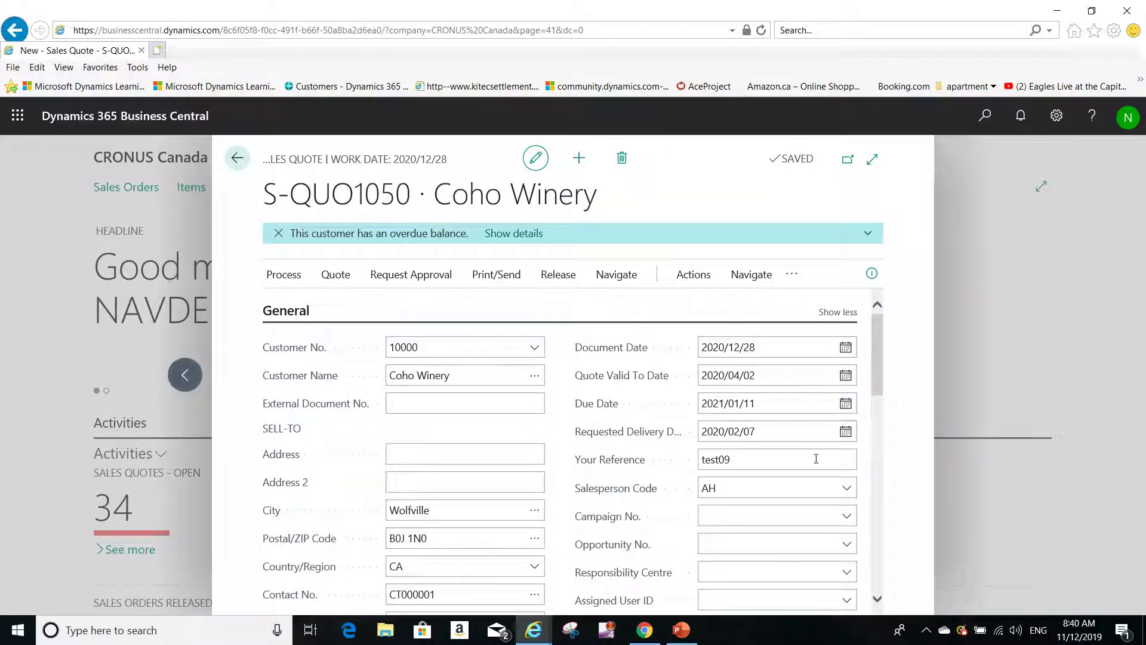
Add item 1003 to the first quote line and acknowledge the shipment date notice
left_click_drag(879, 404, 884, 481)
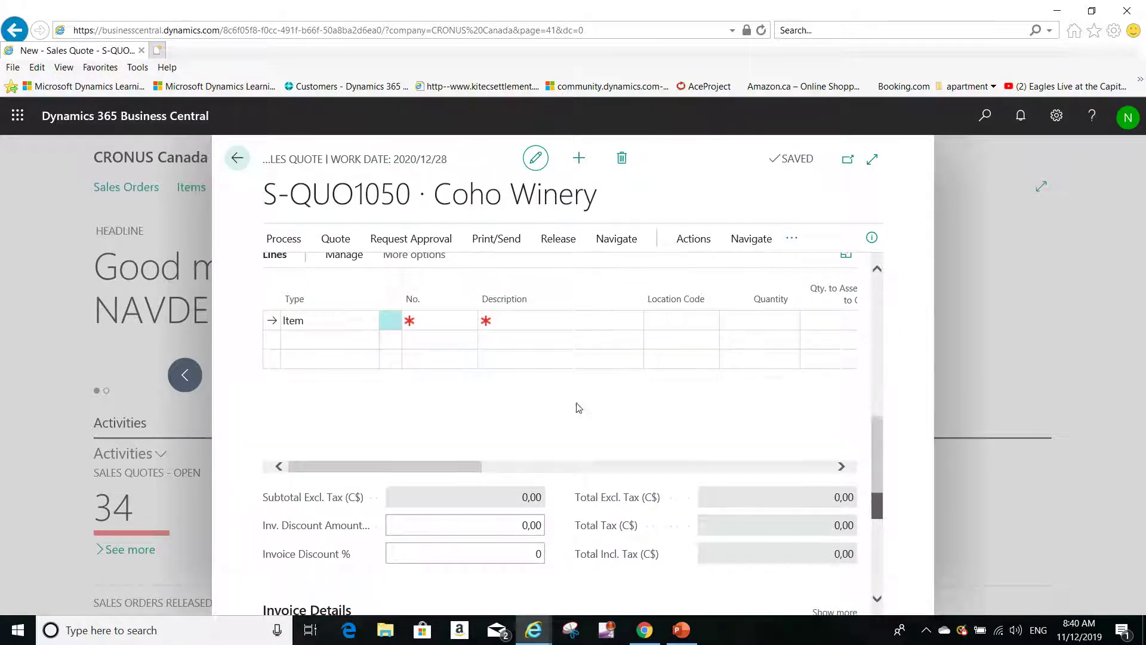
left_click(439, 323)
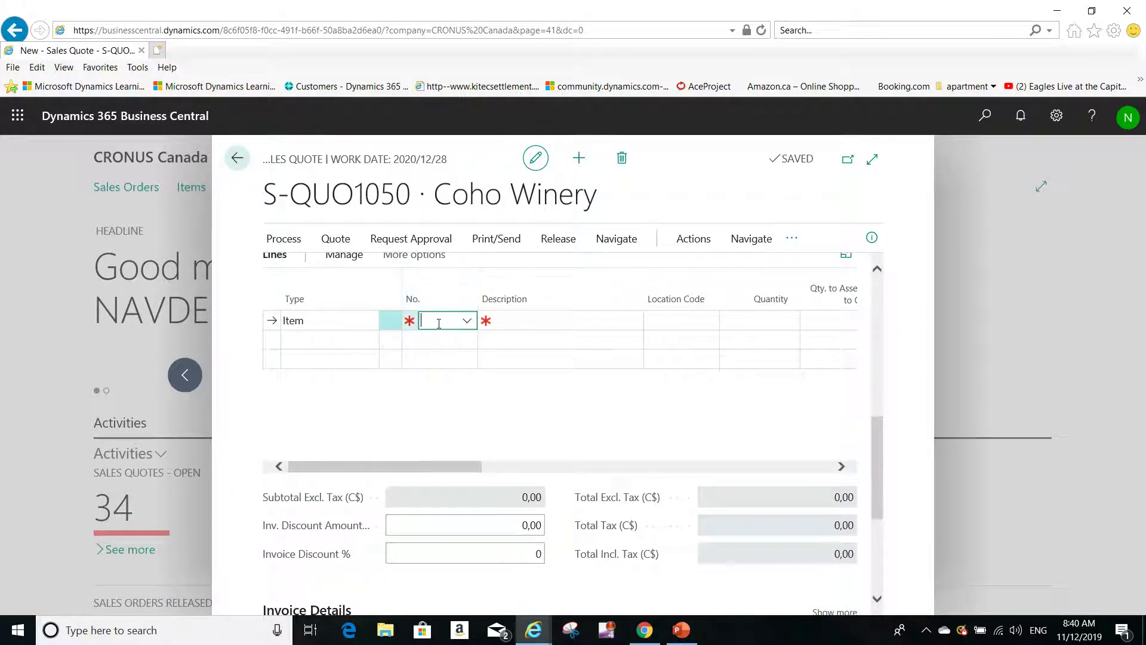
left_click(463, 321)
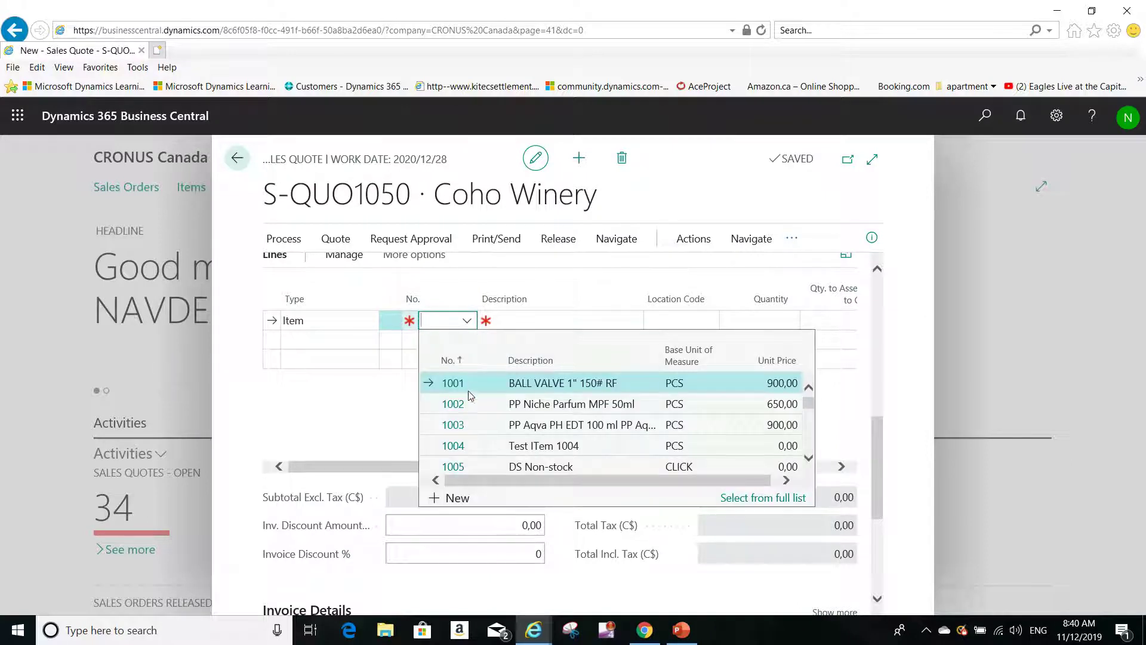
left_click(460, 425)
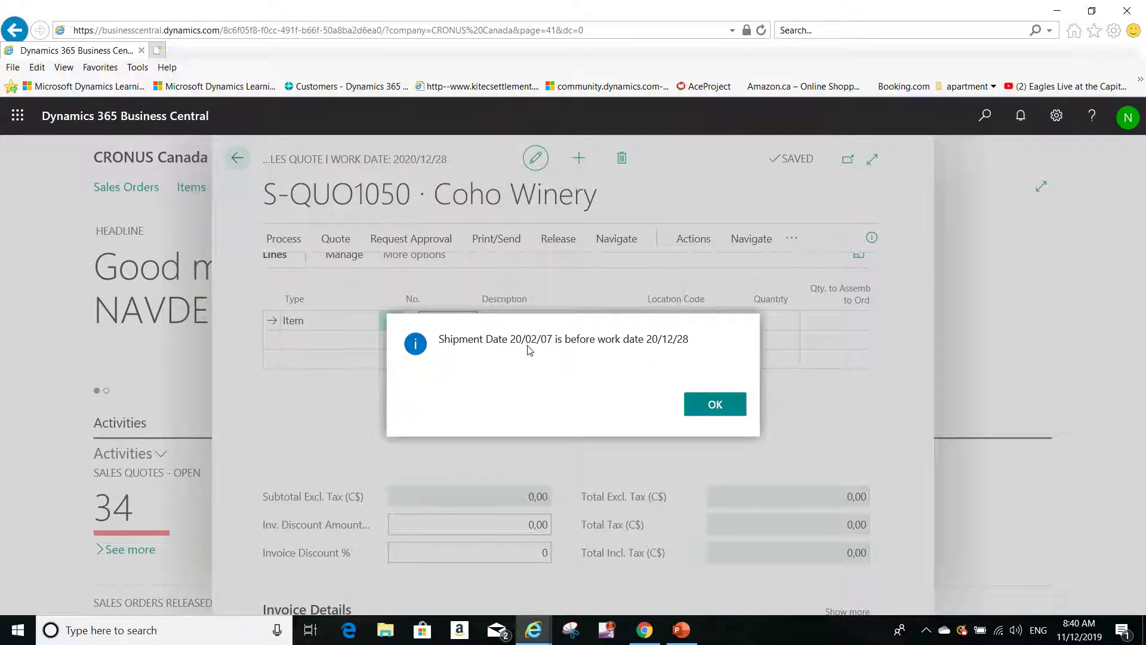
left_click(715, 407)
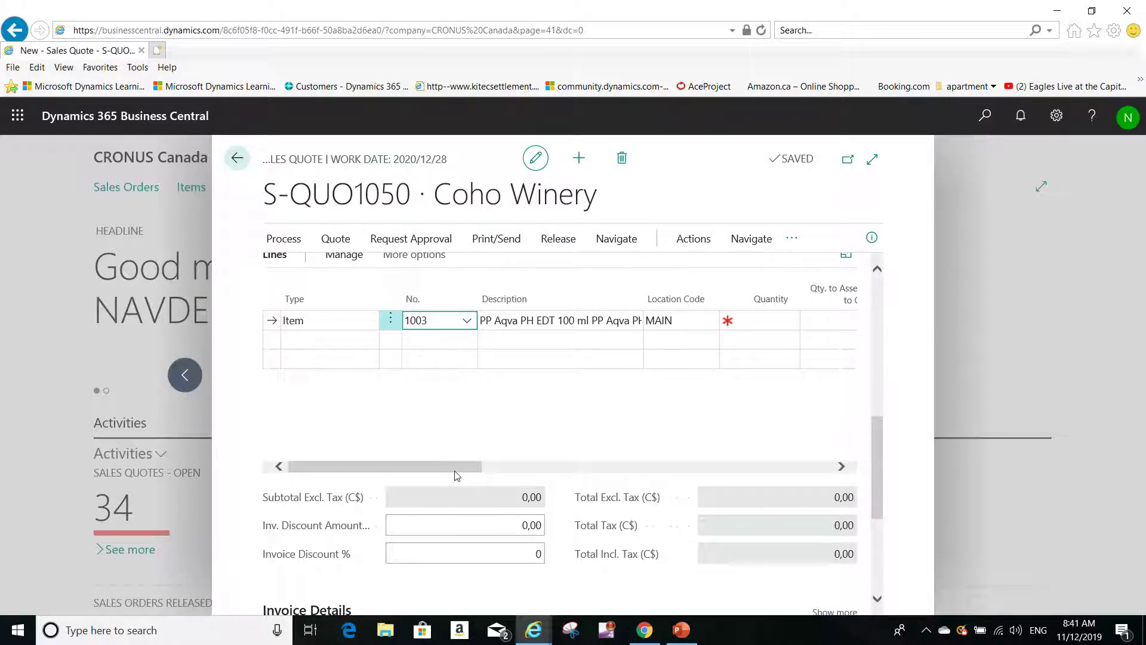
Set the quantity of item 1003 on the quote line to 10
left_click_drag(468, 471, 513, 466)
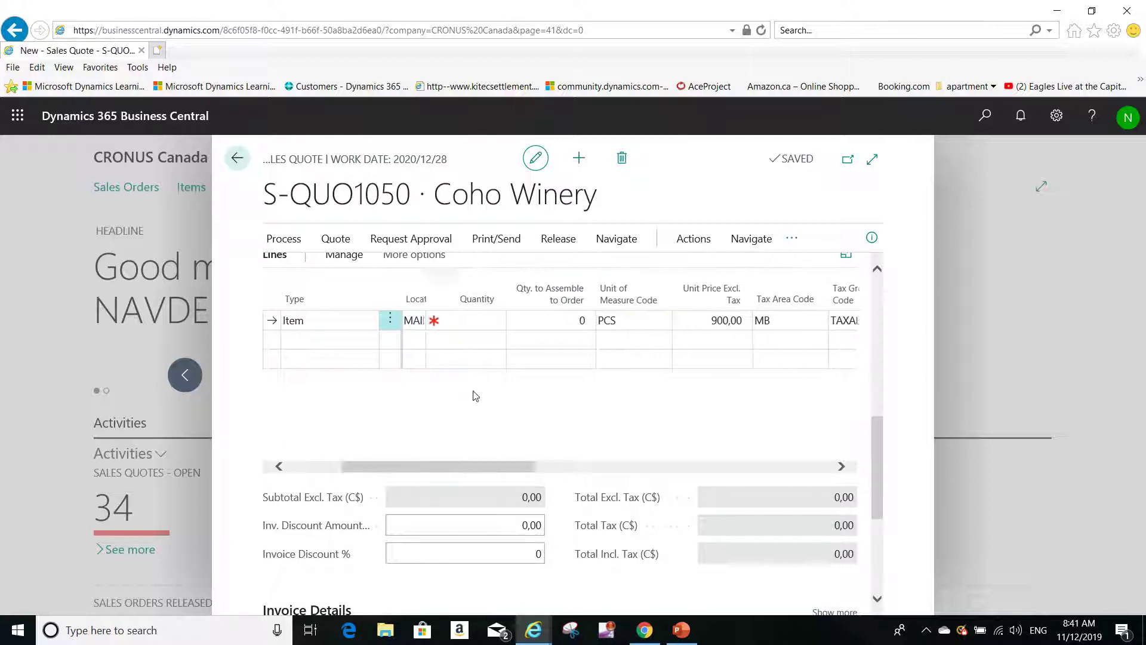
left_click(504, 321)
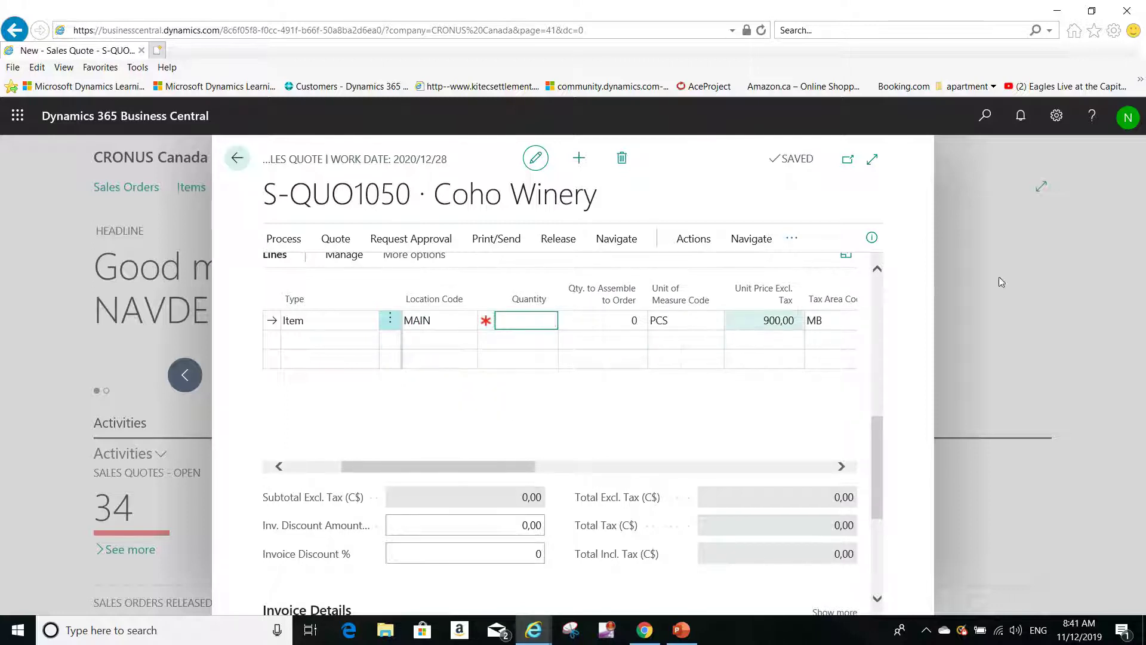
type("1")
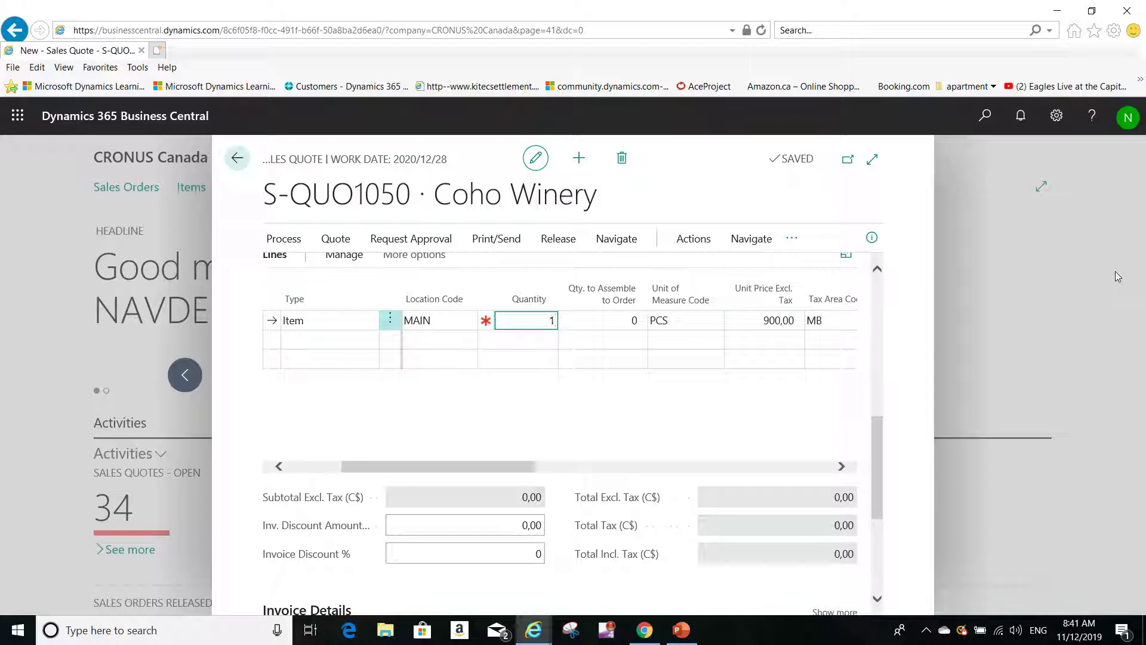
type("0")
key("Tab")
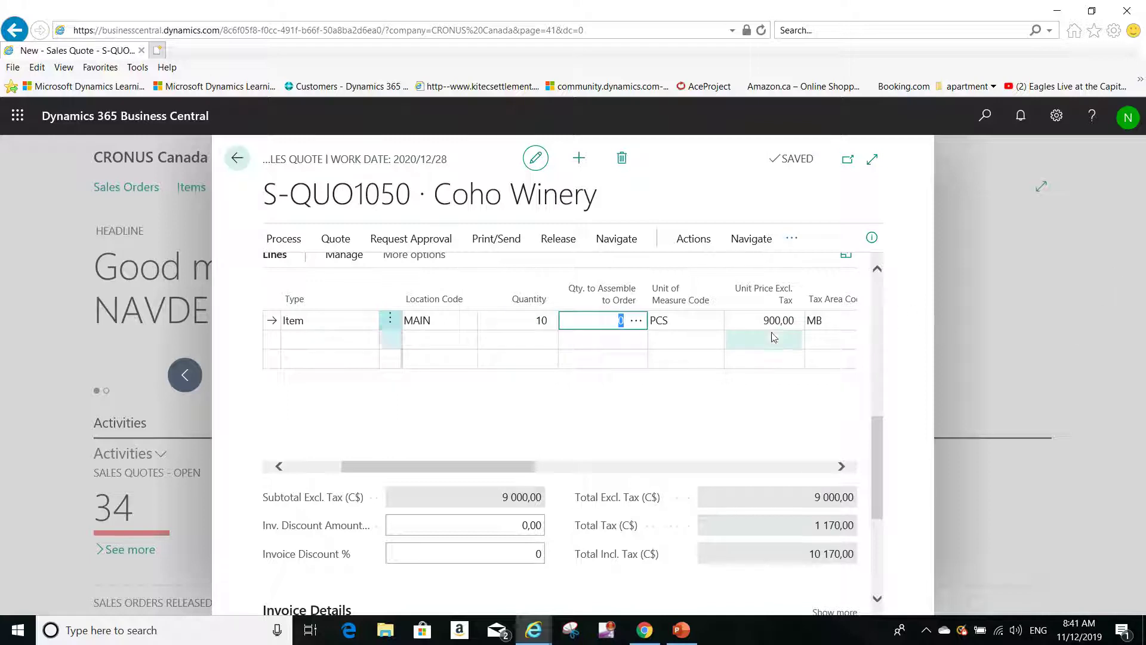
Apply a 5 percent line discount to the item 1003 line, leaving its unit price as is
left_click(756, 318)
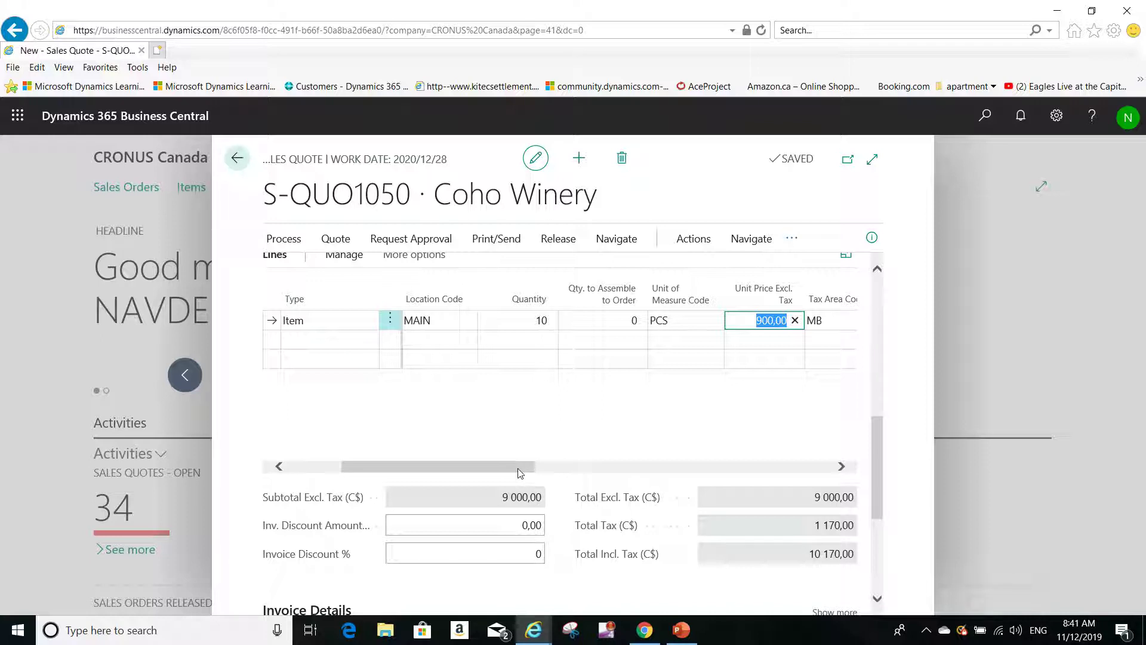
left_click(518, 473)
left_click_drag(518, 473, 626, 476)
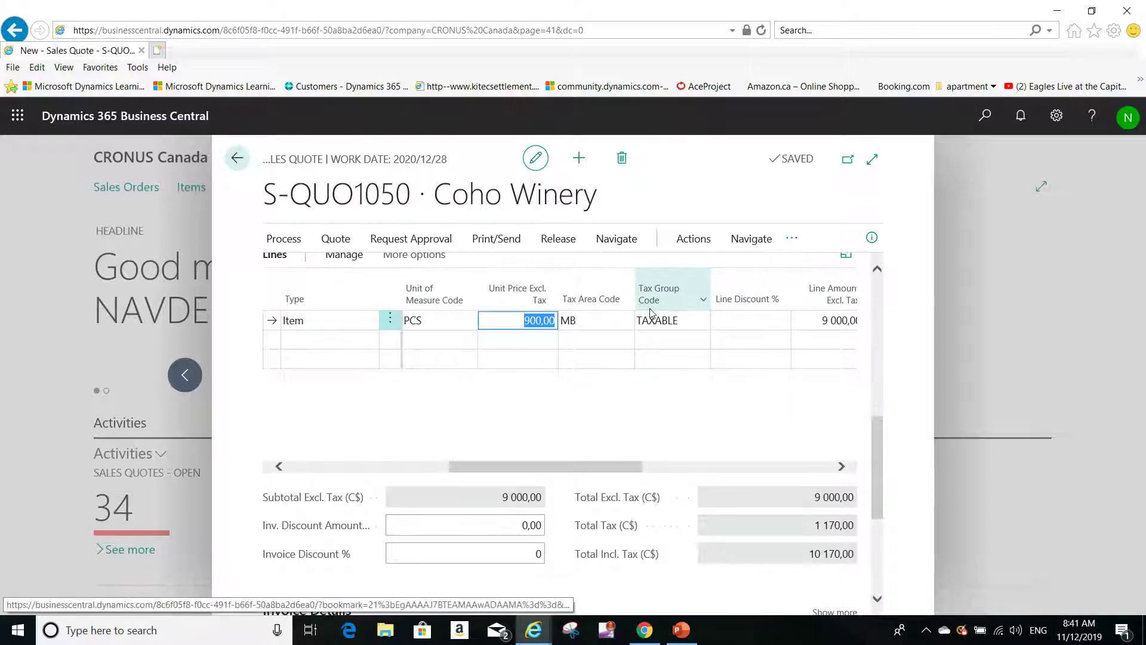
left_click(752, 323)
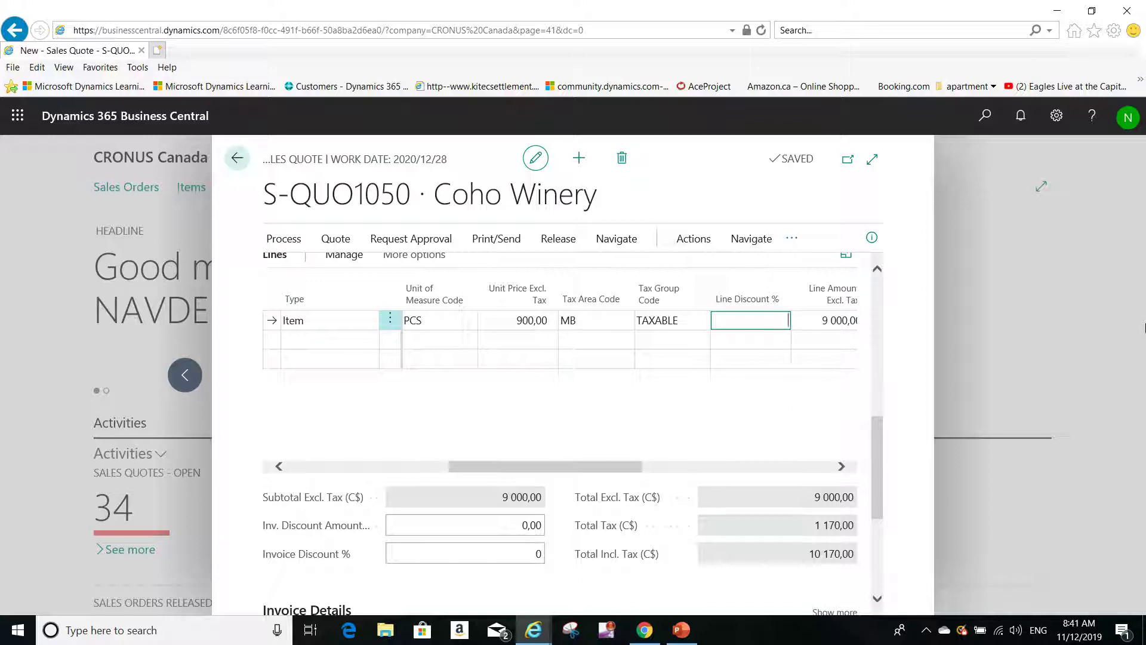
type("5")
key("Tab")
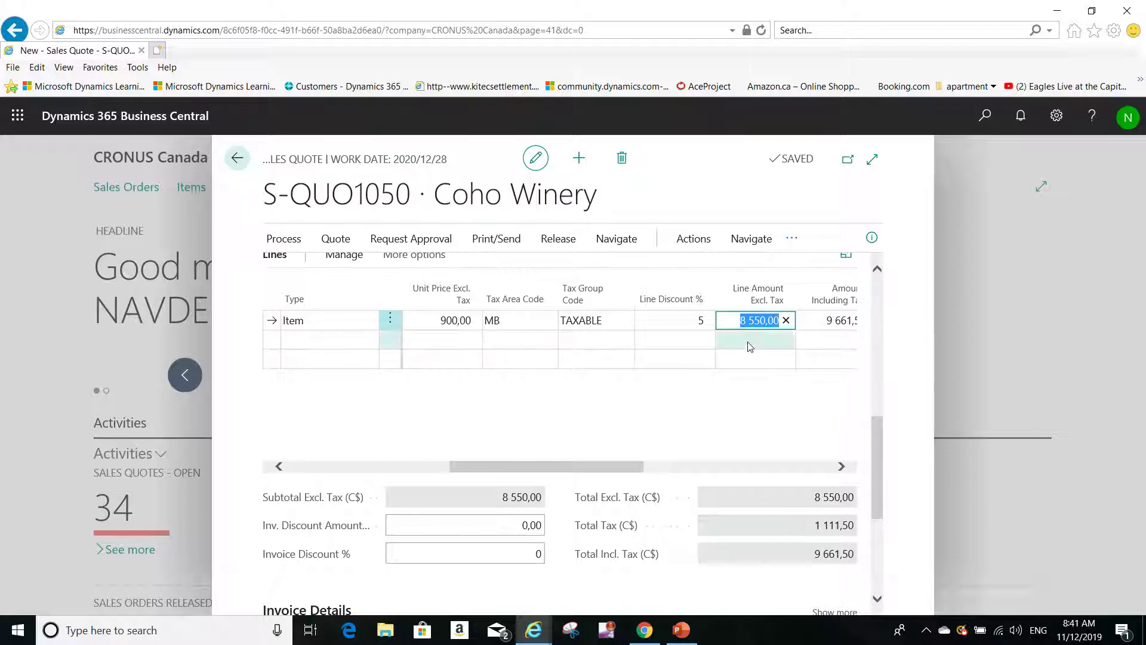
left_click(689, 320)
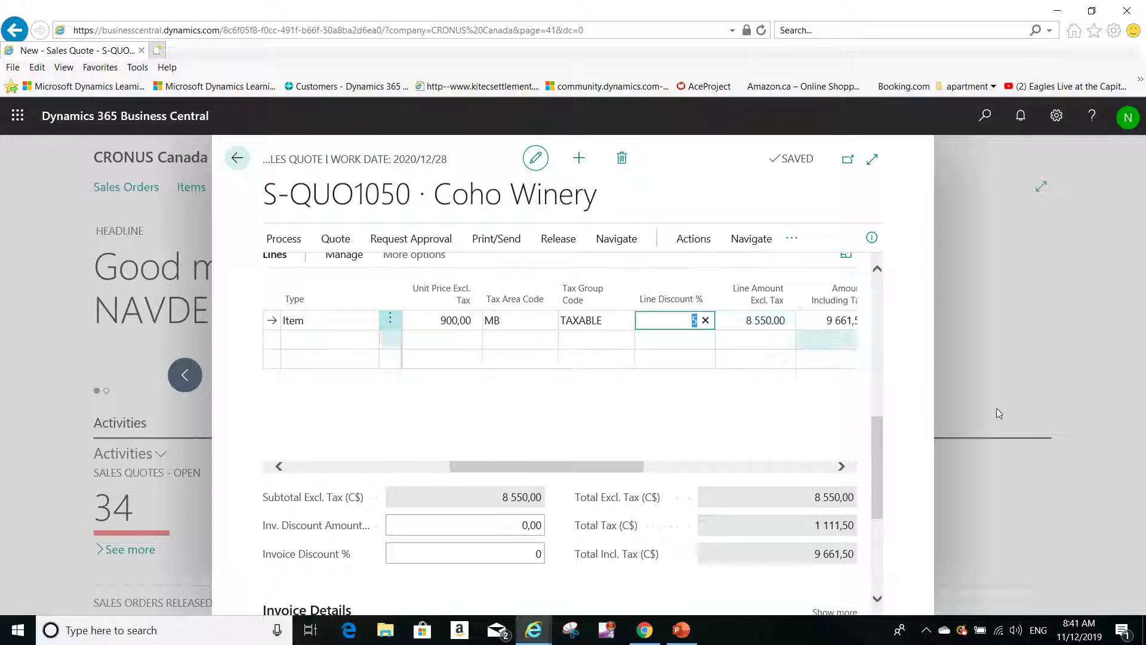
Review the quote's general details and lines, convert the quote to a sales order, and open the new order
left_click(287, 240)
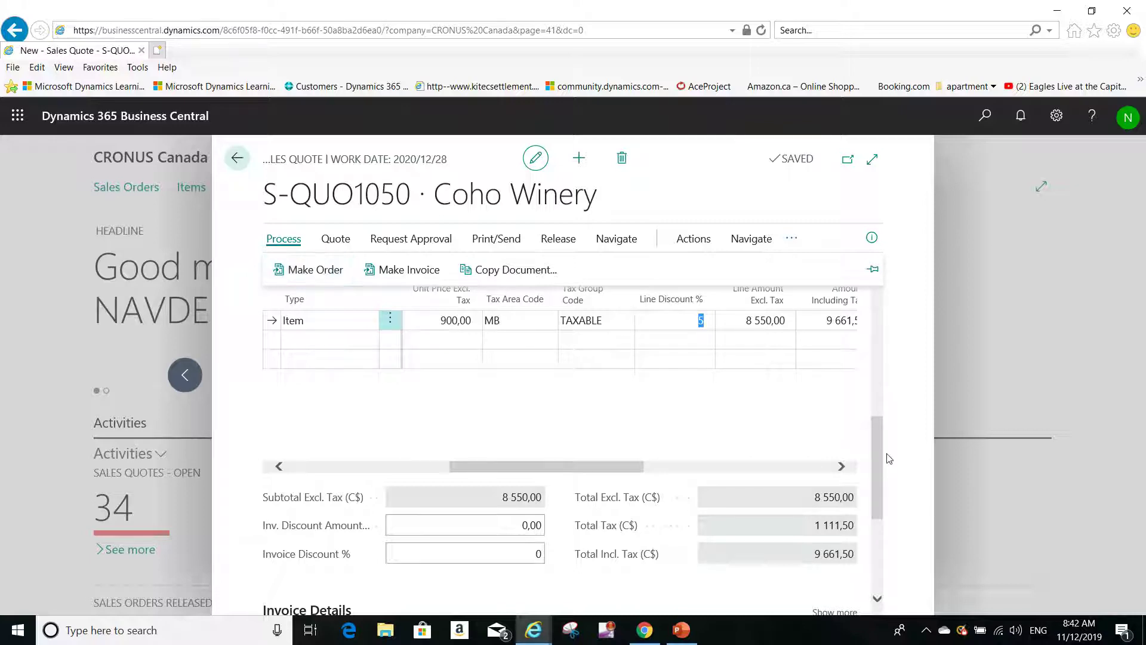
scroll(876, 428, "up", 1)
scroll(877, 432, "up", 8)
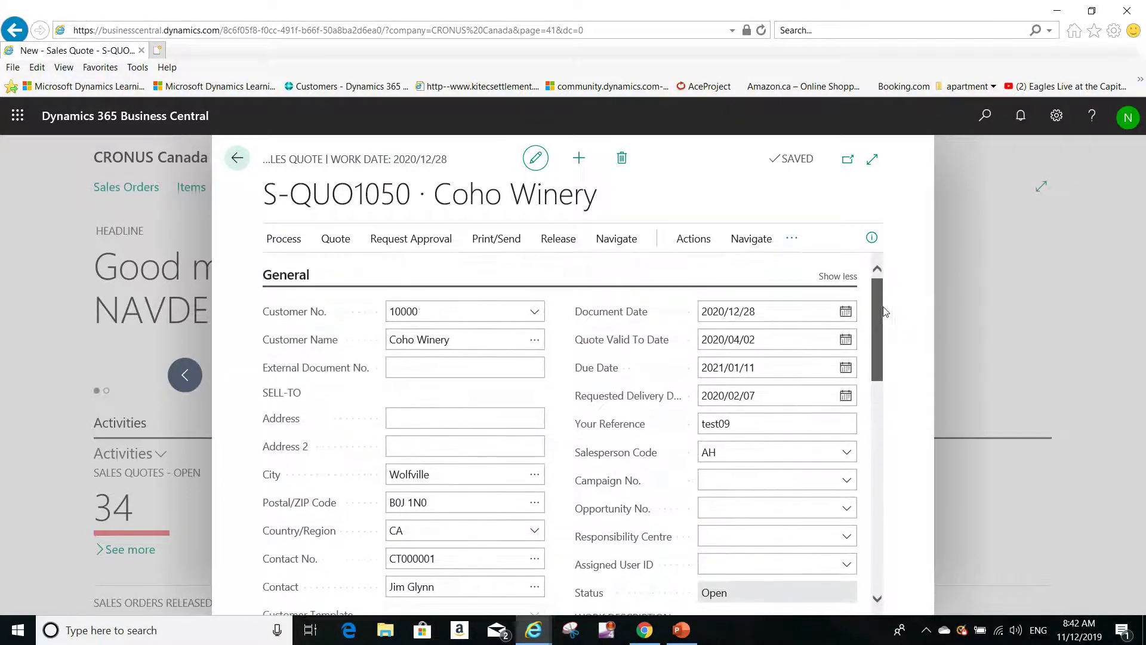
scroll(882, 341, "down", 1)
left_click_drag(882, 340, 871, 455)
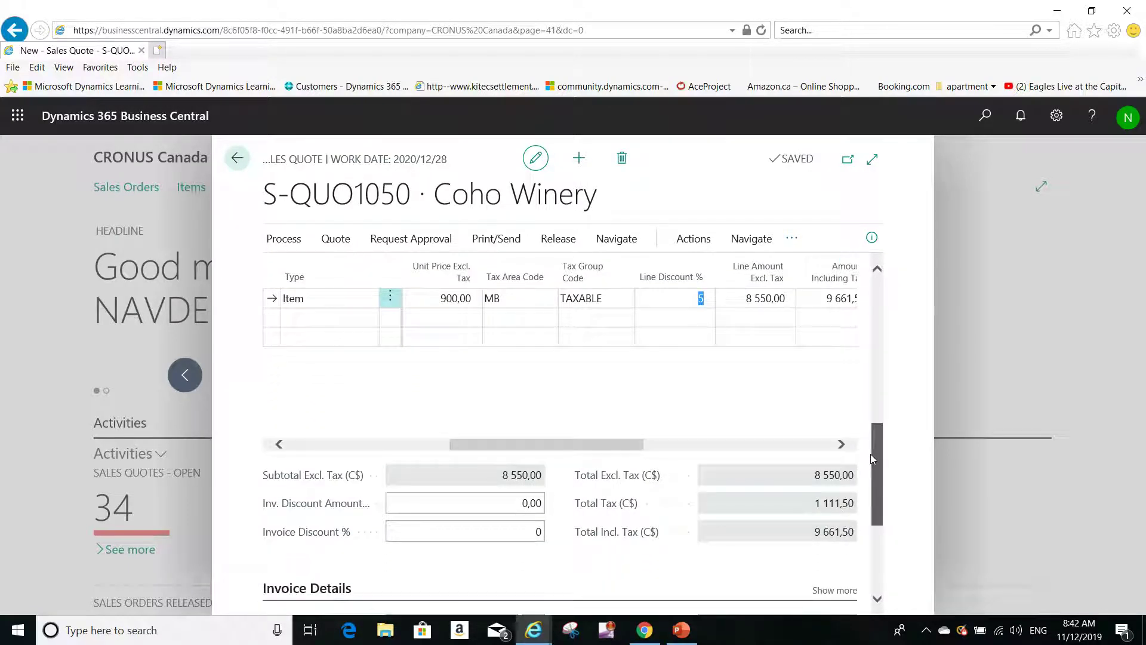
left_click_drag(871, 458, 890, 346)
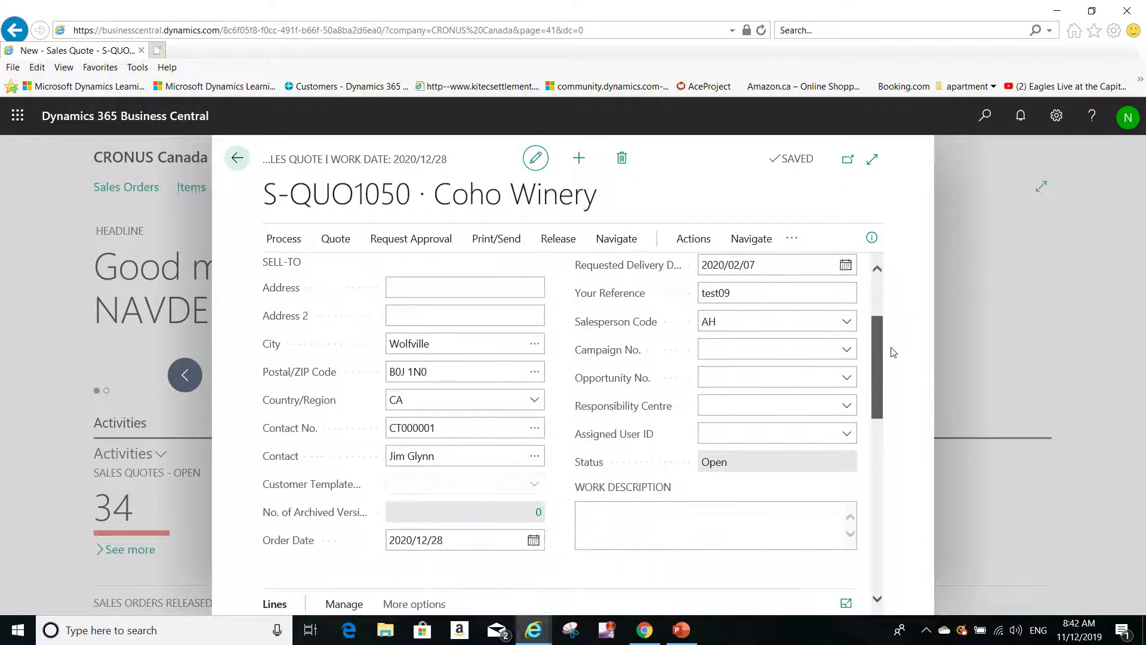
left_click(283, 239)
left_click(302, 269)
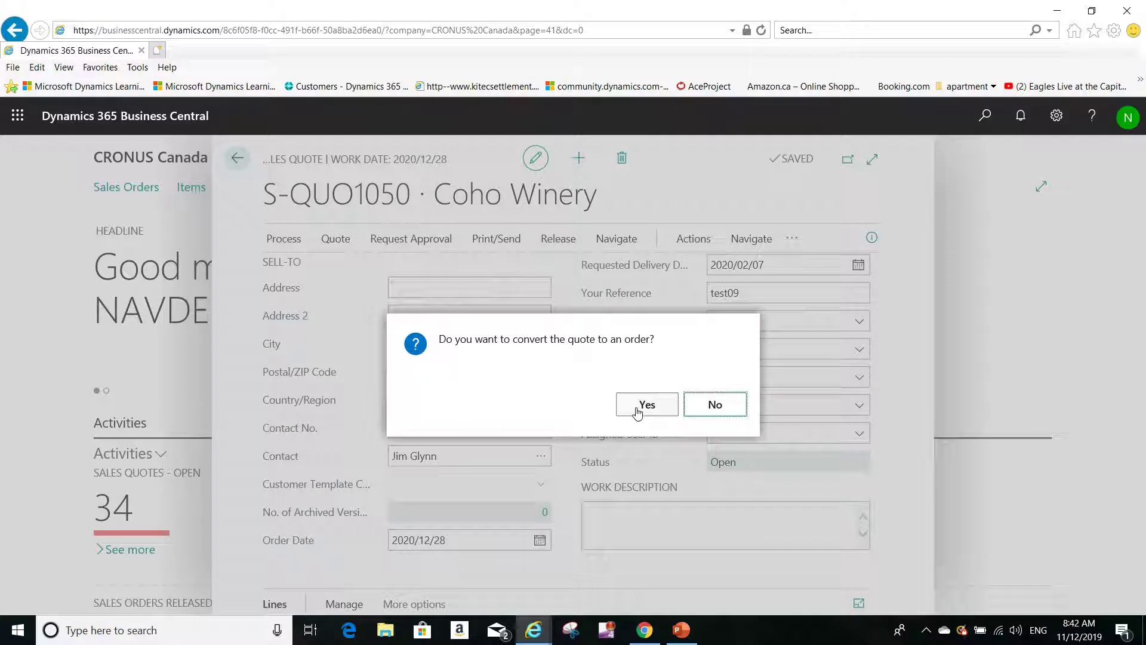
left_click(638, 412)
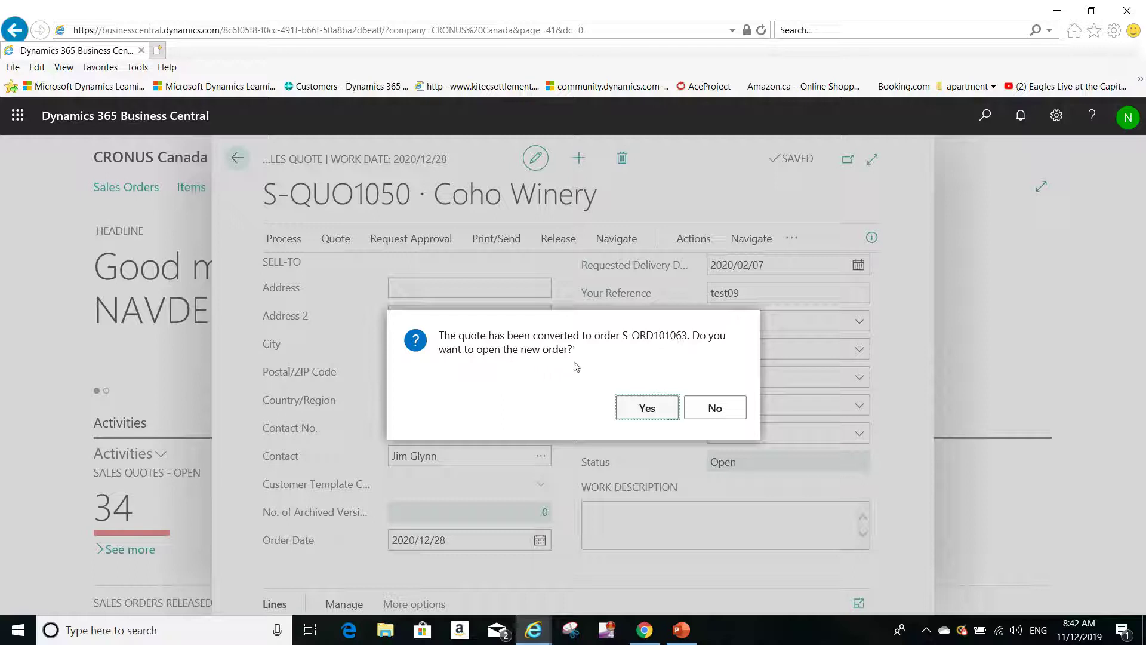
left_click(636, 410)
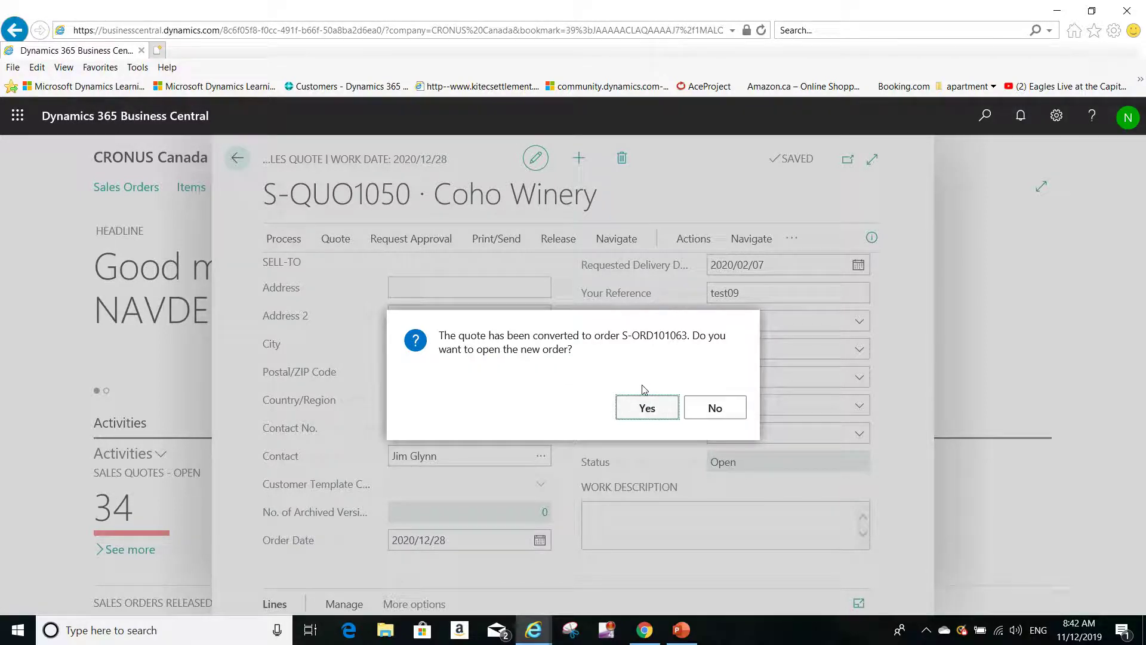
left_click(637, 412)
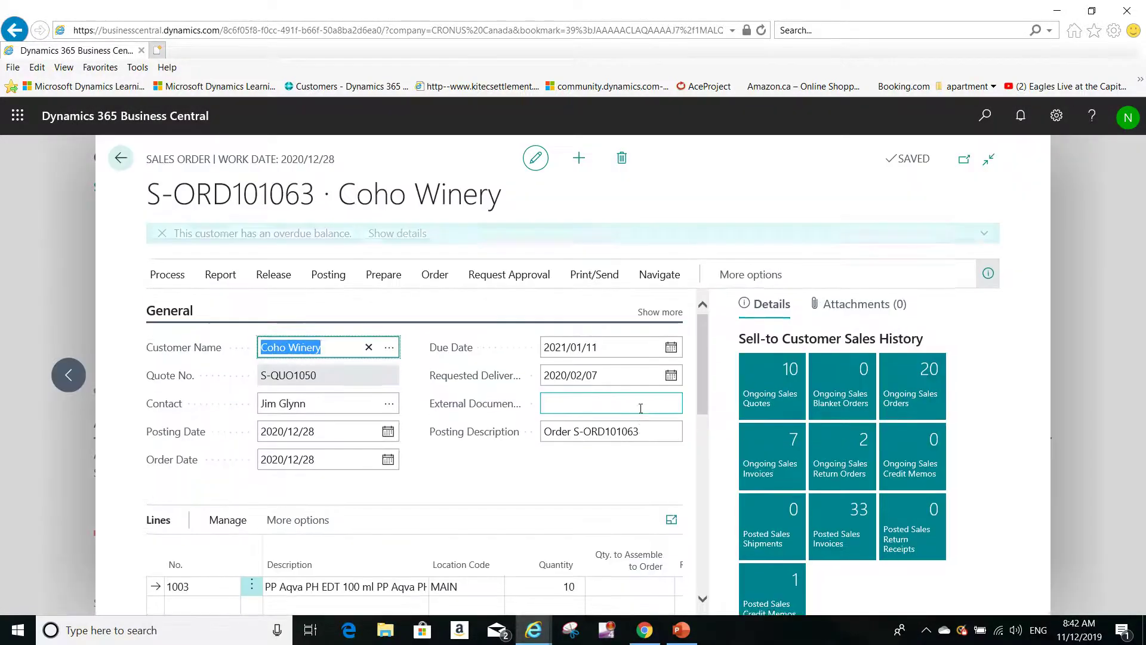